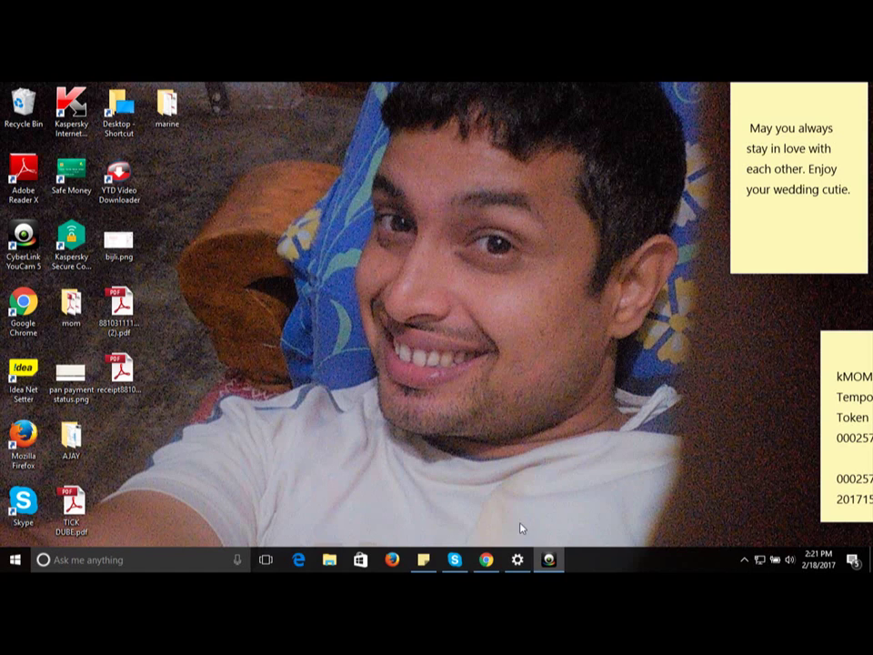
Switch to Chrome and sign in to the second listed Google account using its saved password
{"action": "left_click", "coordinate": [487, 559]}
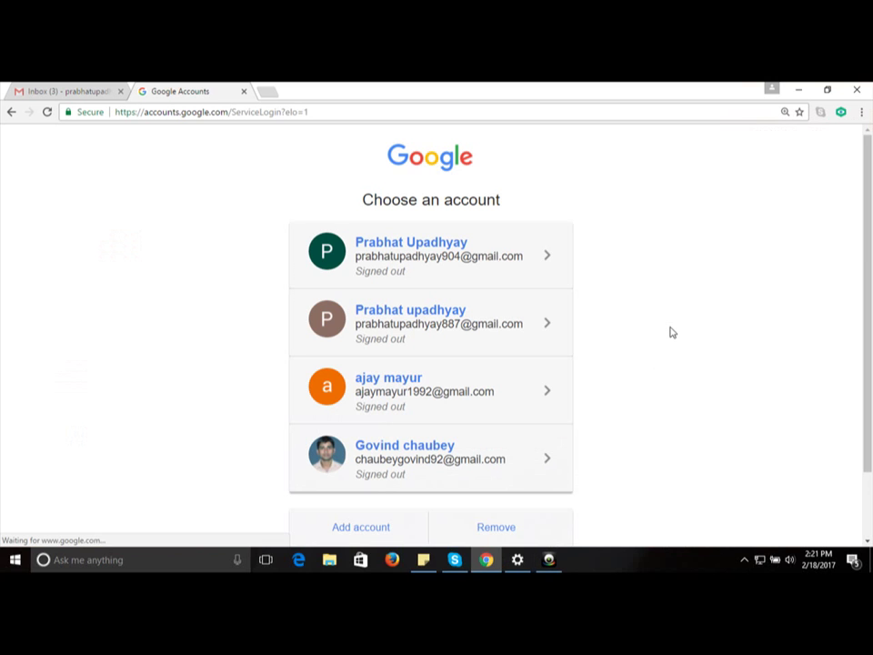
{"action": "left_click", "coordinate": [527, 334]}
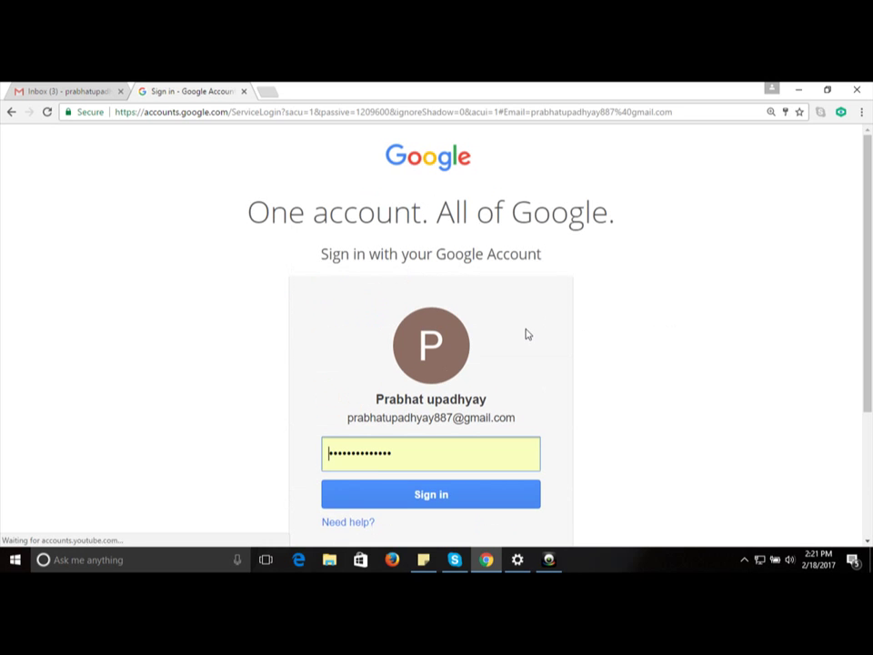
{"action": "left_click", "coordinate": [513, 495]}
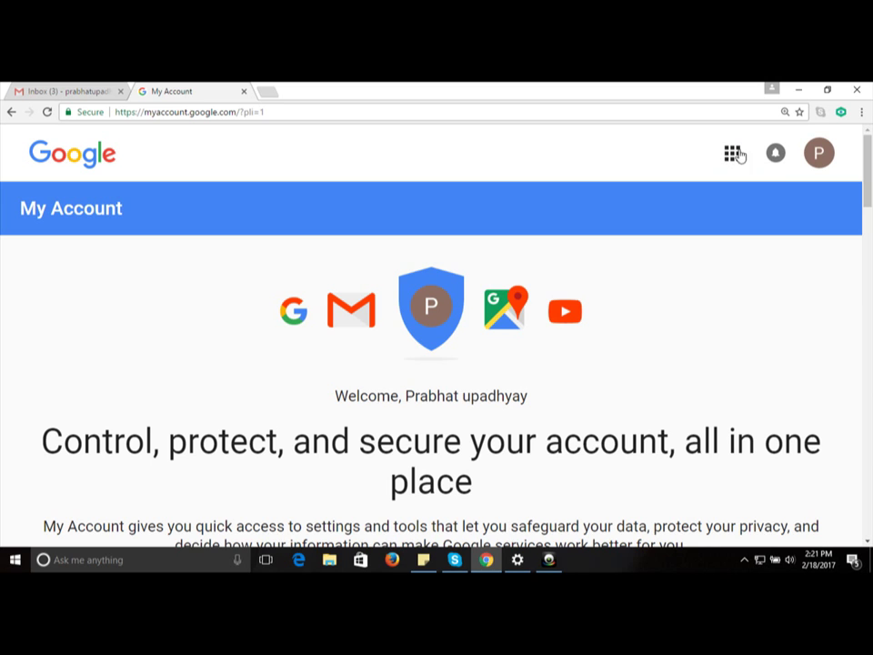
Open Blogger from the additional Google apps
{"action": "left_click", "coordinate": [733, 161]}
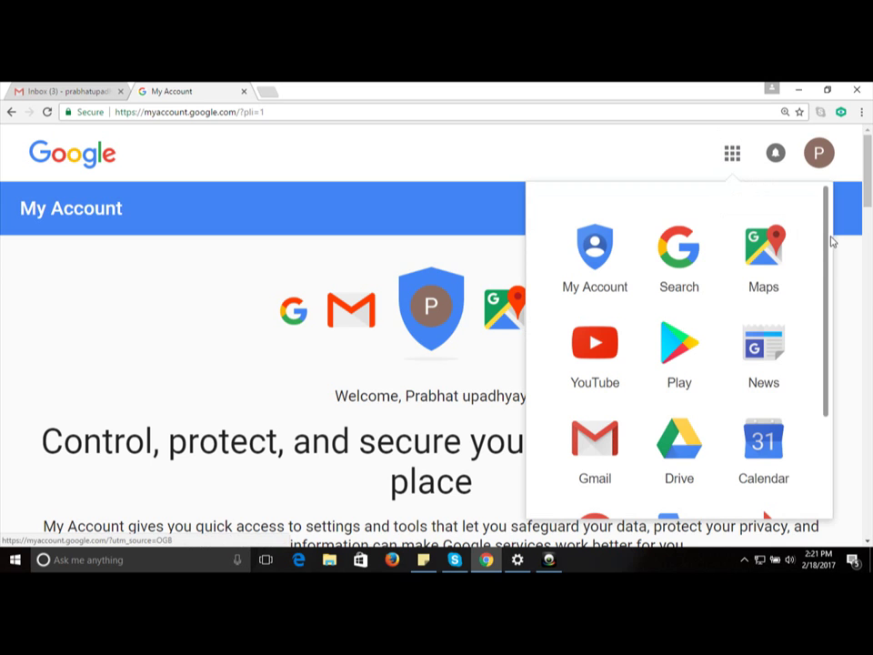
{"action": "scroll", "coordinate": [825, 297], "scroll_direction": "down", "scroll_amount": 1}
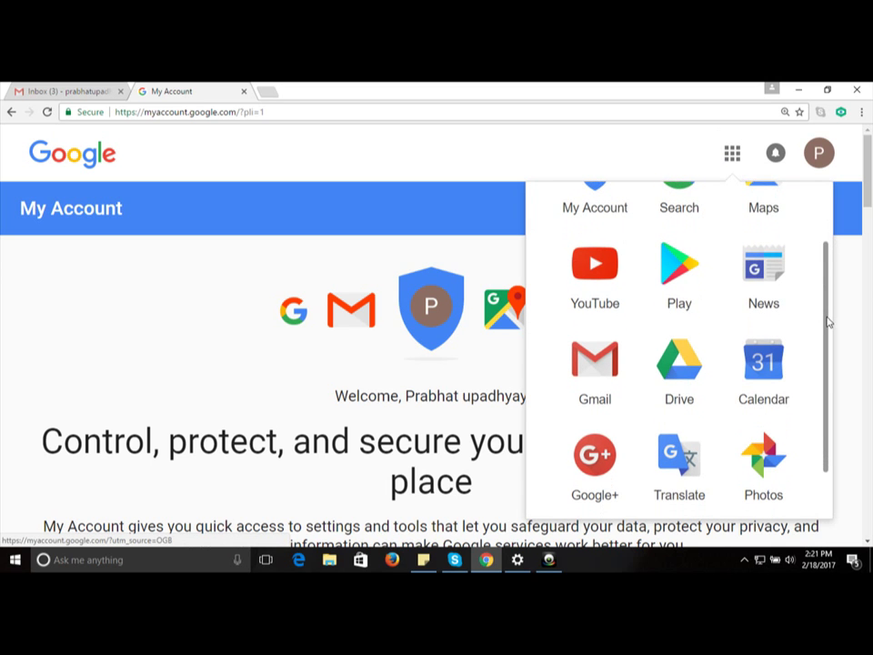
{"action": "left_click_drag", "start_coordinate": [827, 322], "coordinate": [827, 370]}
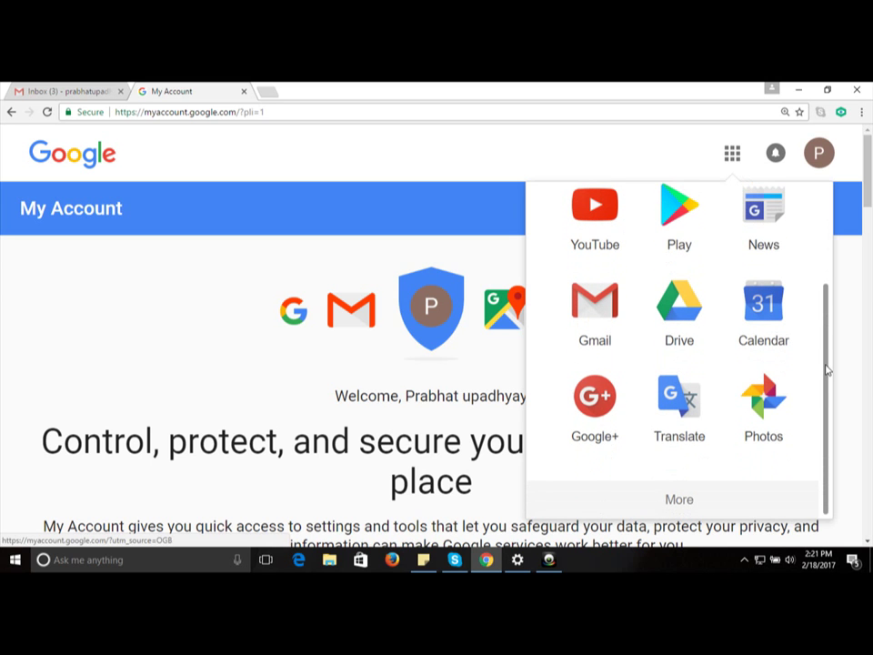
{"action": "left_click", "coordinate": [679, 509]}
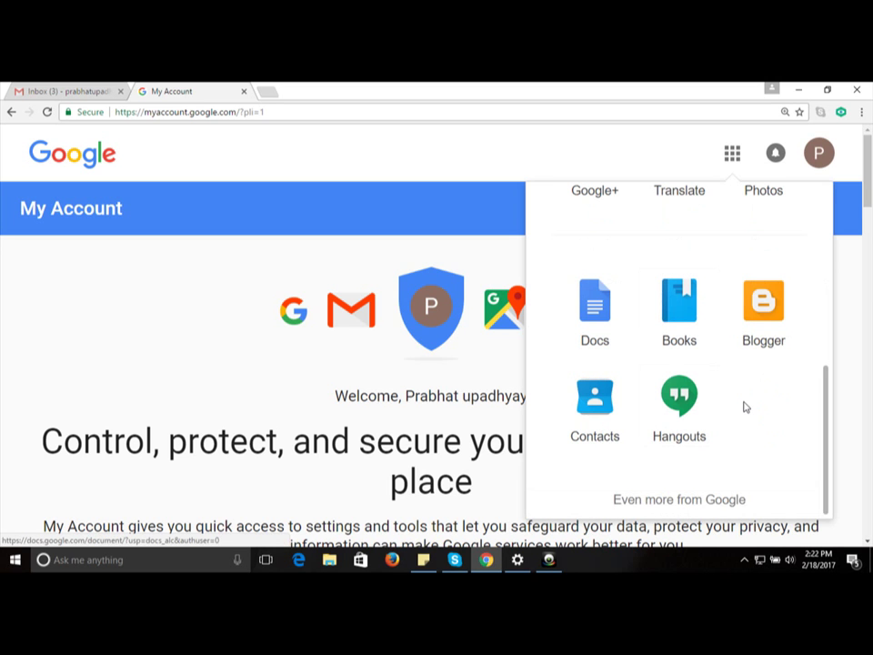
{"action": "left_click", "coordinate": [764, 300]}
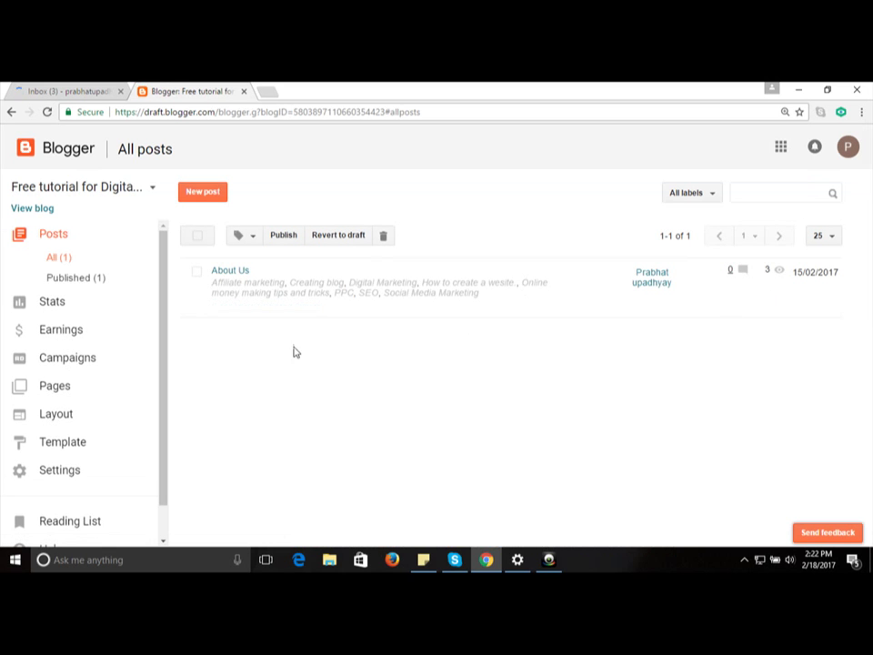
Start creating a new blog and enter "Beauty tips" as its title
{"action": "left_click", "coordinate": [153, 192]}
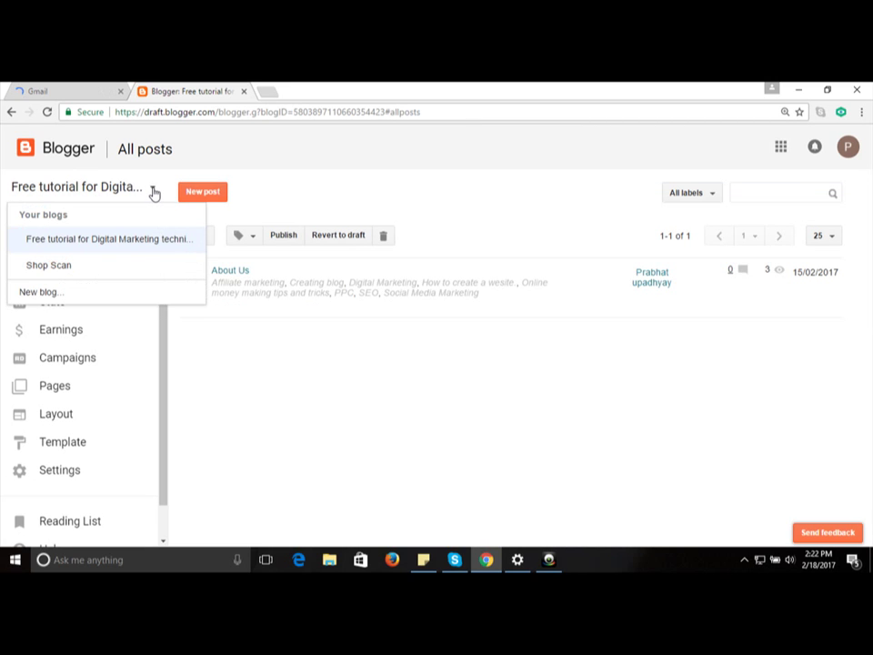
{"action": "left_click", "coordinate": [333, 433]}
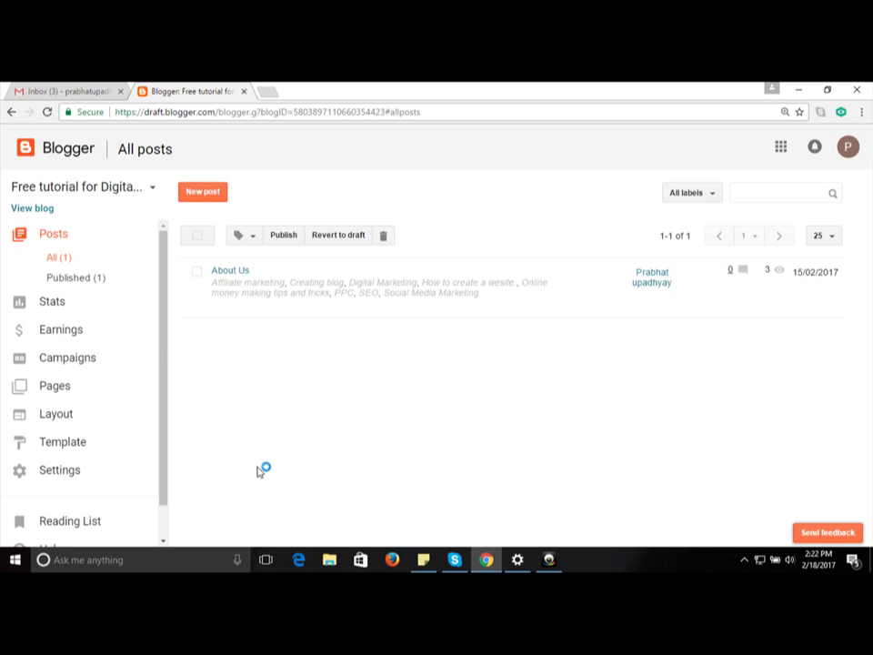
{"action": "left_click", "coordinate": [155, 191]}
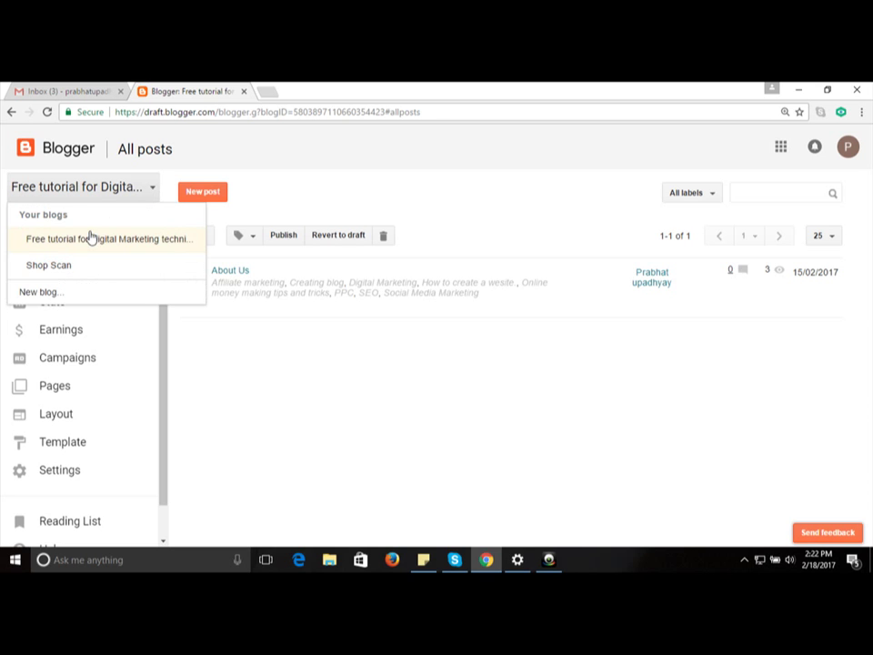
{"action": "left_click", "coordinate": [38, 292]}
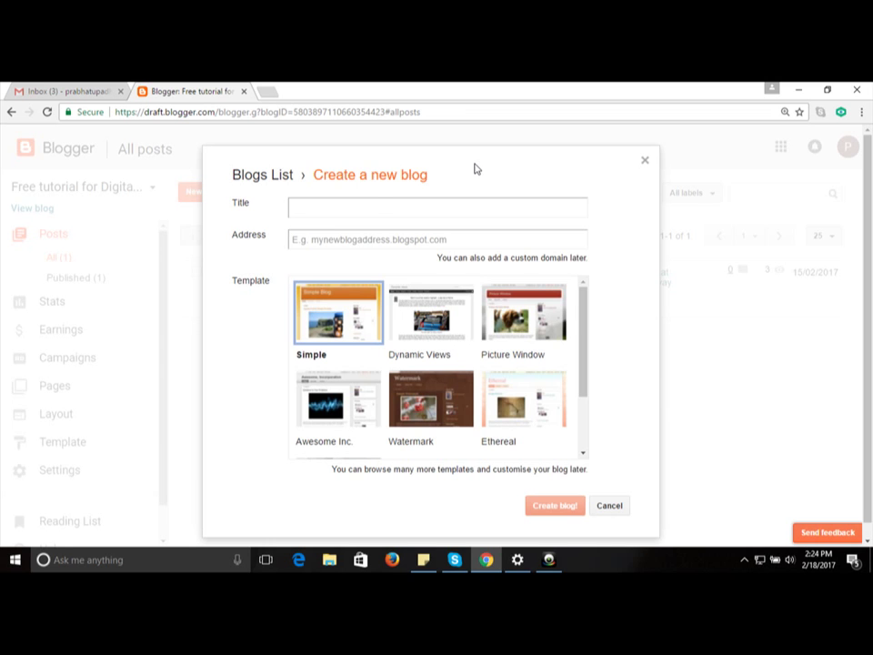
{"action": "left_click", "coordinate": [378, 202]}
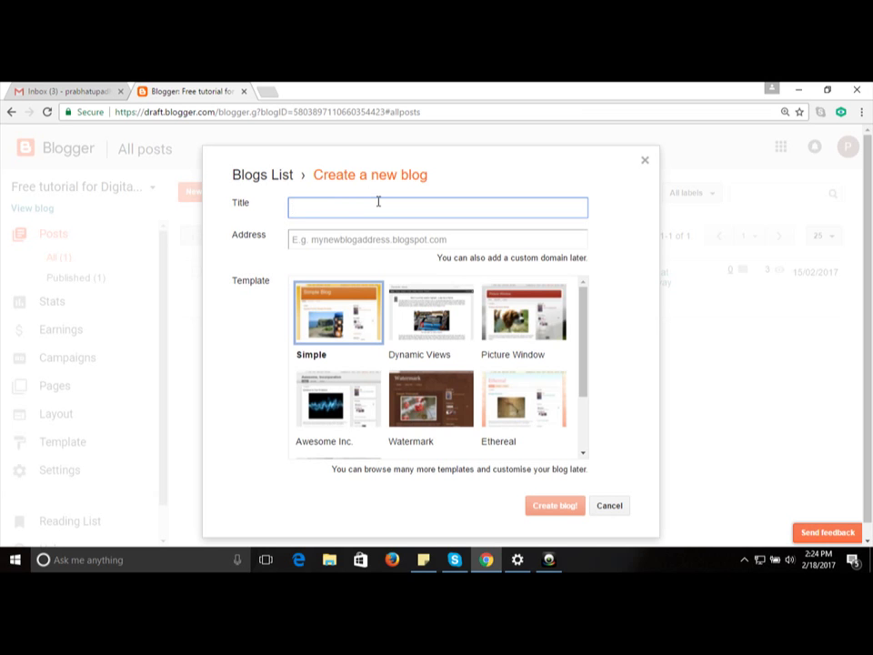
{"action": "type", "text": "Beauty tips"}
Try Beautytipmania.blogspot.com as the new blog's address
{"action": "left_click", "coordinate": [356, 240]}
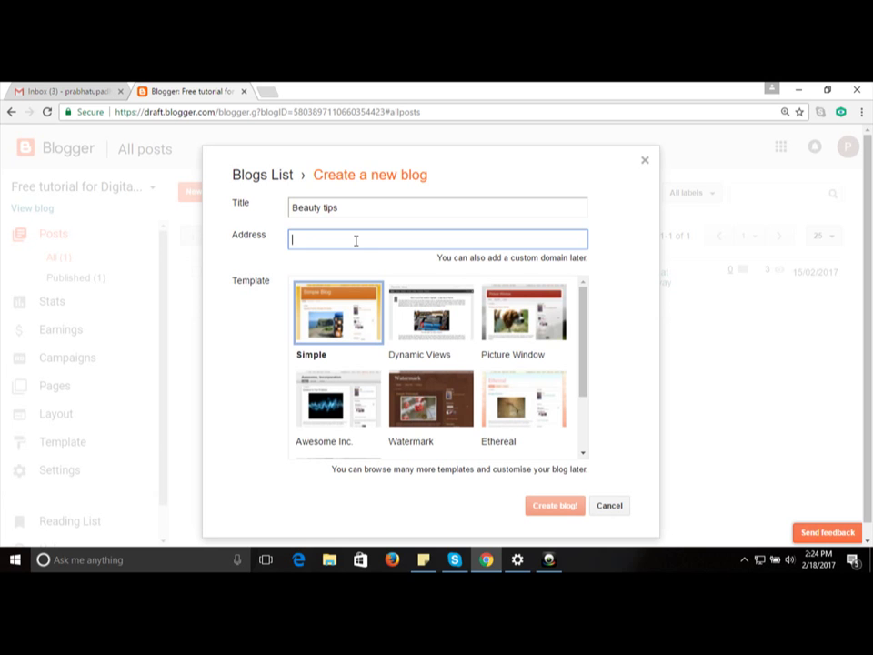
{"action": "type", "text": "Be"}
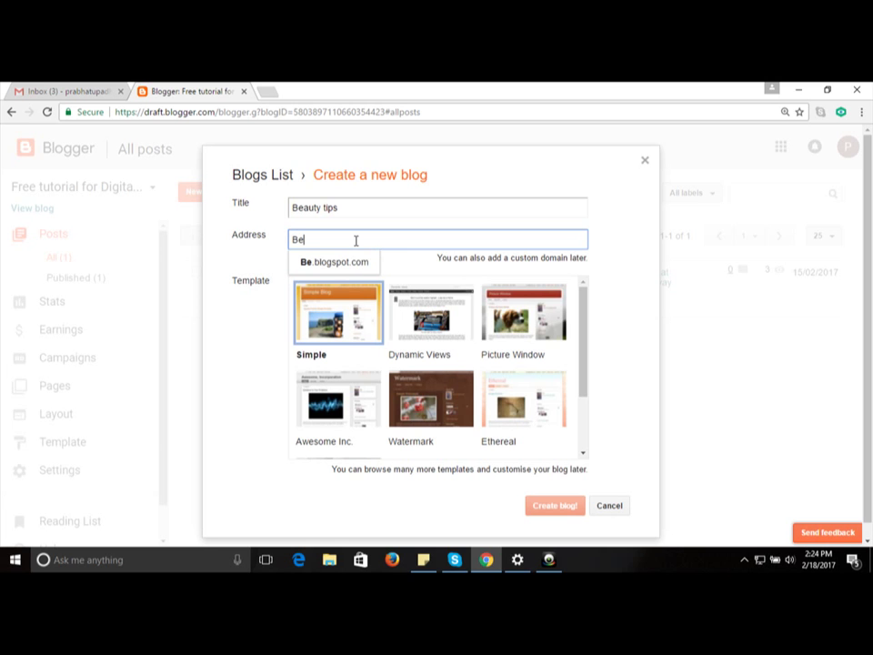
{"action": "type", "text": "autytipman"}
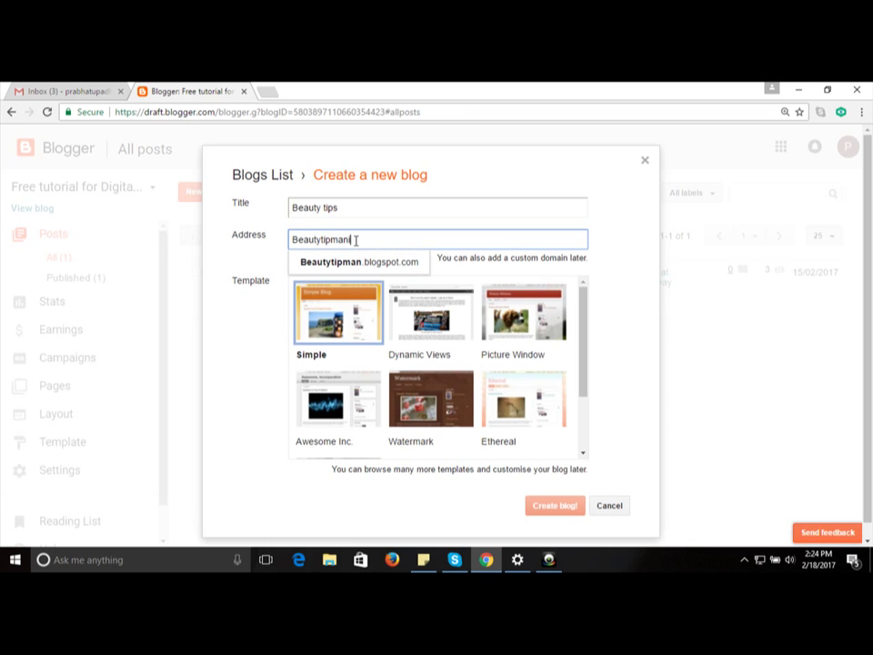
{"action": "type", "text": "ia"}
{"action": "left_click", "coordinate": [378, 262]}
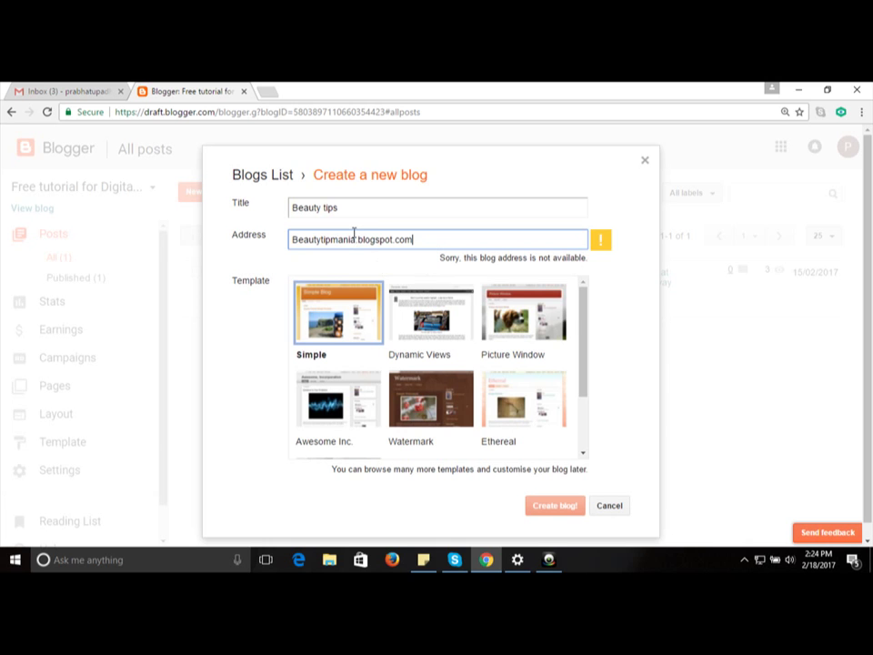
Shorten the blog address and try Beautytip.blogspot.com instead
{"action": "left_click", "coordinate": [359, 240]}
{"action": "key", "text": "Left"}
{"action": "key", "text": "BackSpace"}
{"action": "key", "text": "BackSpace"}
{"action": "key", "text": "BackSpace"}
{"action": "key", "text": "BackSpace"}
{"action": "key", "text": "BackSpace"}
{"action": "key", "text": "BackSpace"}
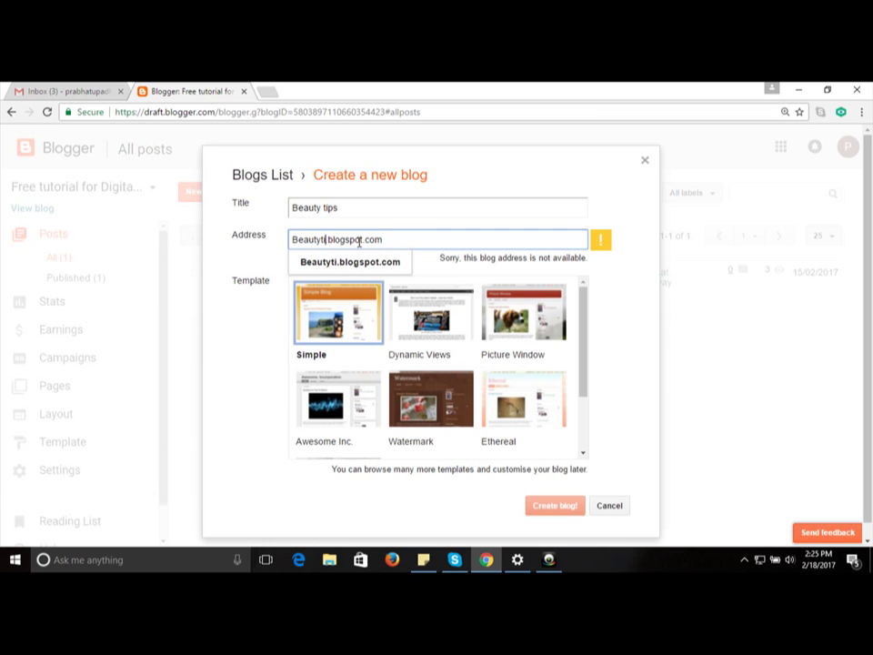
{"action": "type", "text": "p"}
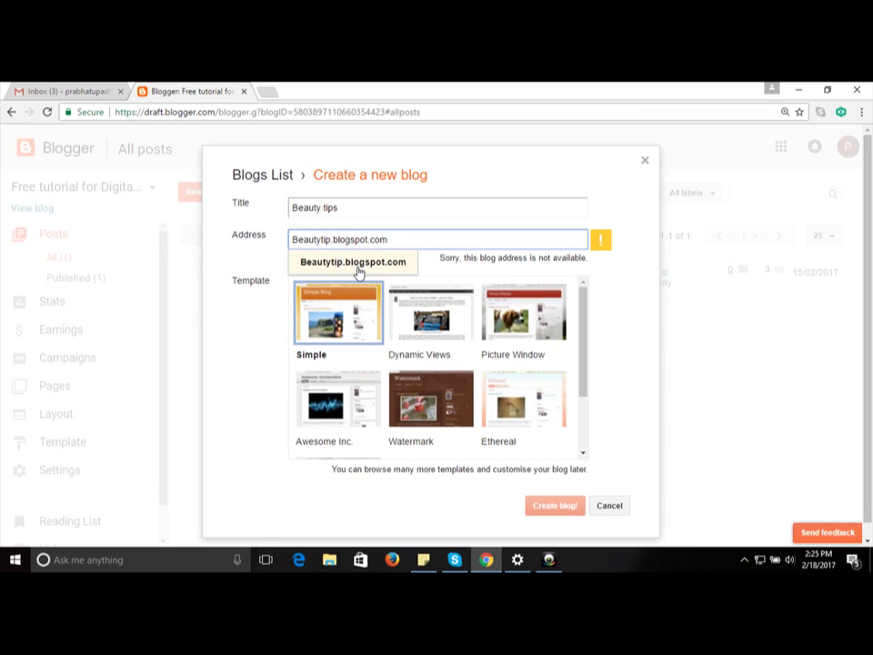
{"action": "left_click", "coordinate": [359, 266]}
Replace the blog address with Beautyinst.blogspot.com
{"action": "key", "text": "BackSpace"}
{"action": "key", "text": "BackSpace"}
{"action": "key", "text": "BackSpace"}
{"action": "key", "text": "BackSpace"}
{"action": "key", "text": "BackSpace"}
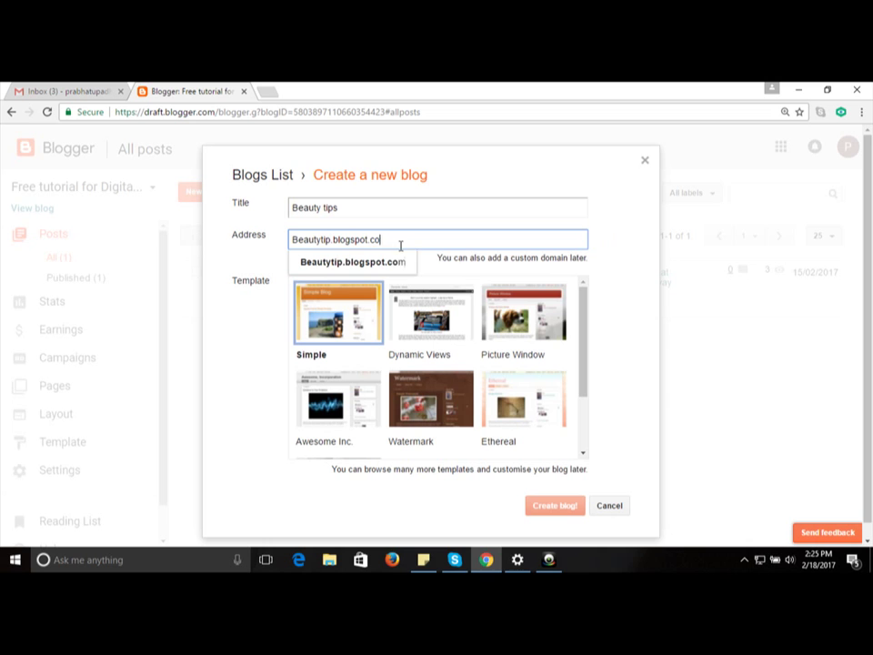
{"action": "key", "text": "BackSpace"}
{"action": "key", "text": "BackSpace"}
{"action": "key", "text": "BackSpace"}
{"action": "key", "text": "BackSpace"}
{"action": "key", "text": "BackSpace"}
{"action": "key", "text": "BackSpace"}
{"action": "key", "text": "BackSpace"}
{"action": "key", "text": "BackSpace"}
{"action": "key", "text": "BackSpace"}
{"action": "key", "text": "BackSpace"}
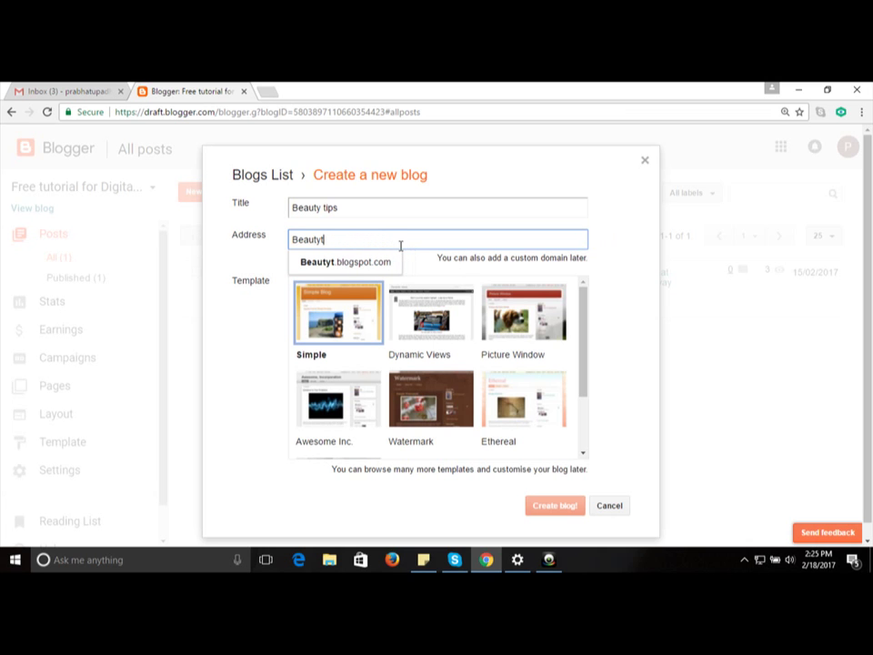
{"action": "key", "text": "BackSpace"}
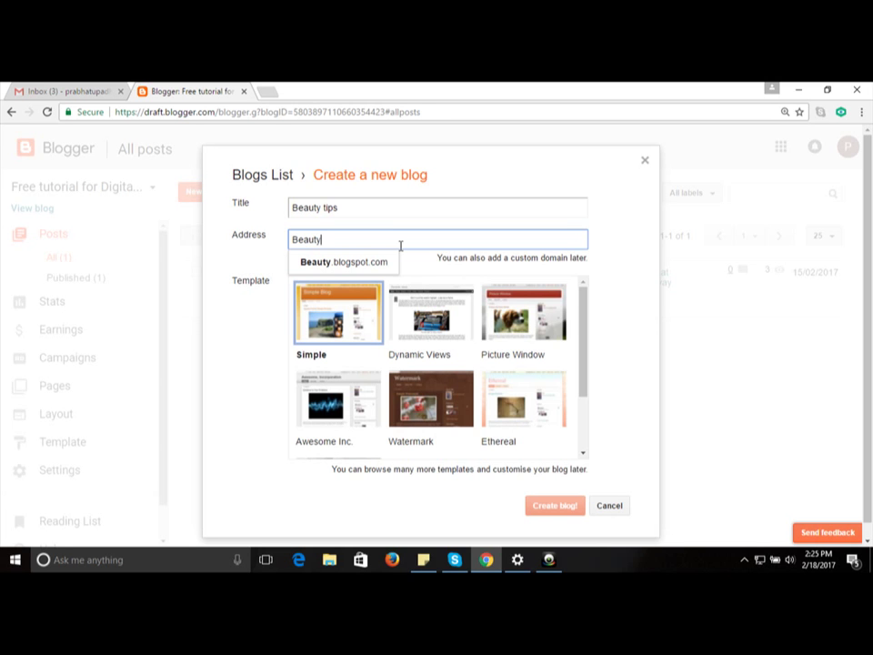
{"action": "type", "text": "in"}
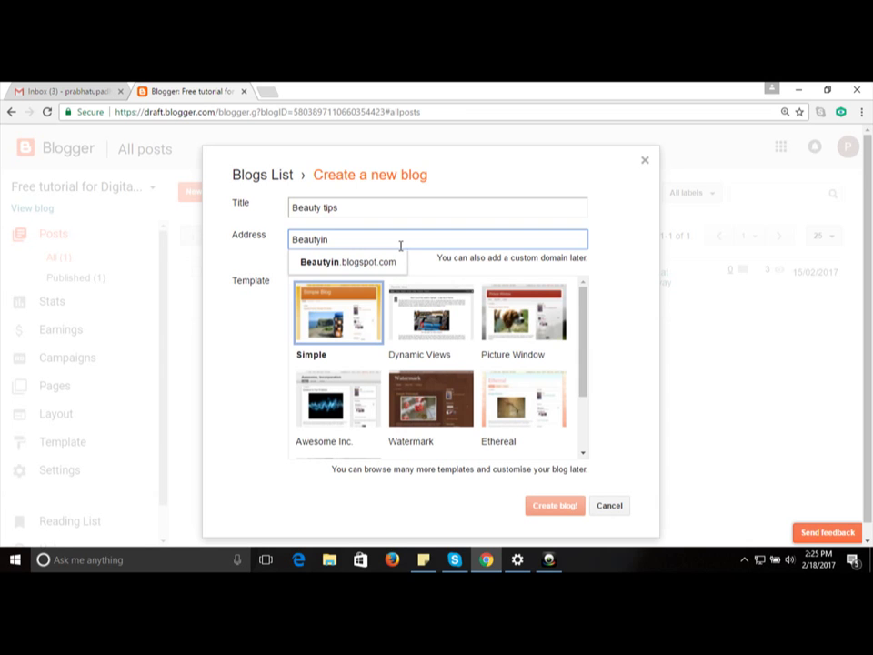
{"action": "type", "text": "st"}
{"action": "left_click", "coordinate": [386, 269]}
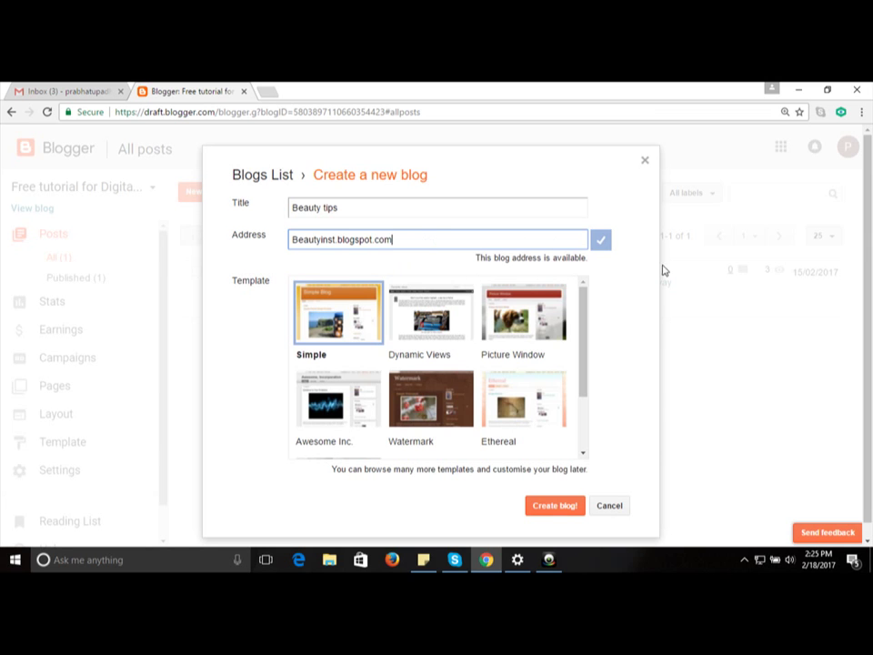
Look over the available templates, keep the Simple template and create the blog
{"action": "left_click", "coordinate": [248, 342]}
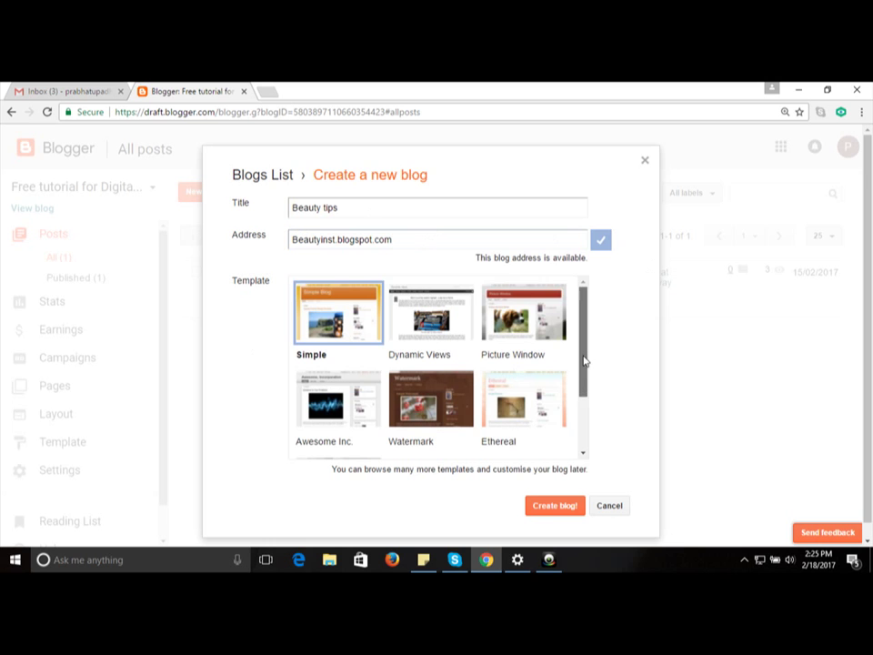
{"action": "mouse_move", "coordinate": [584, 361]}
{"action": "left_mouse_down"}
{"action": "mouse_move", "coordinate": [585, 375]}
{"action": "mouse_move", "coordinate": [584, 361]}
{"action": "left_mouse_up"}
{"action": "mouse_move", "coordinate": [586, 353]}
{"action": "left_mouse_down"}
{"action": "mouse_move", "coordinate": [584, 377]}
{"action": "mouse_move", "coordinate": [586, 340]}
{"action": "left_mouse_up"}
{"action": "left_click", "coordinate": [558, 506]}
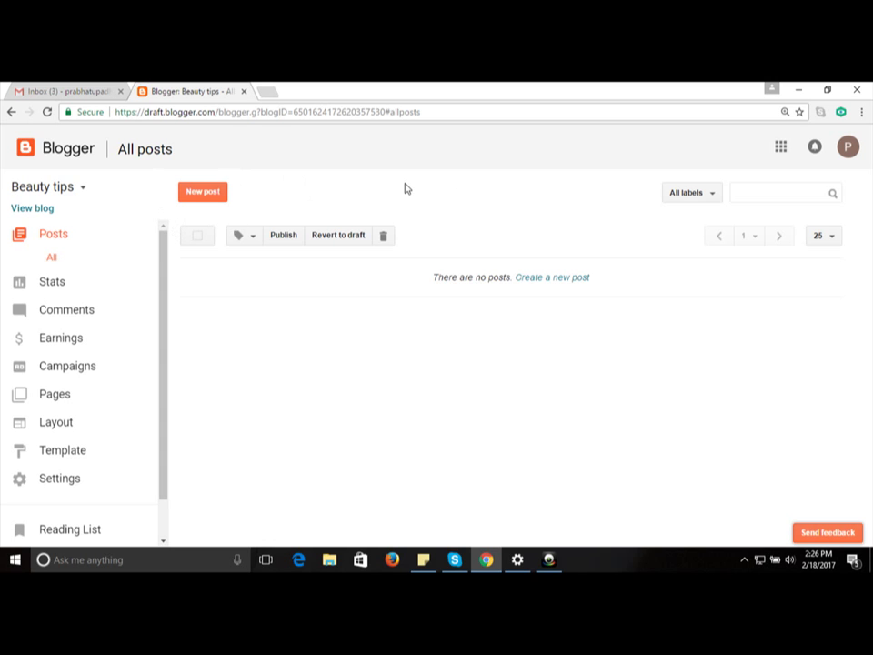
Create a new post in the Beauty tips blog and title it "Lemon"
{"action": "key", "text": "ctrl+minus"}
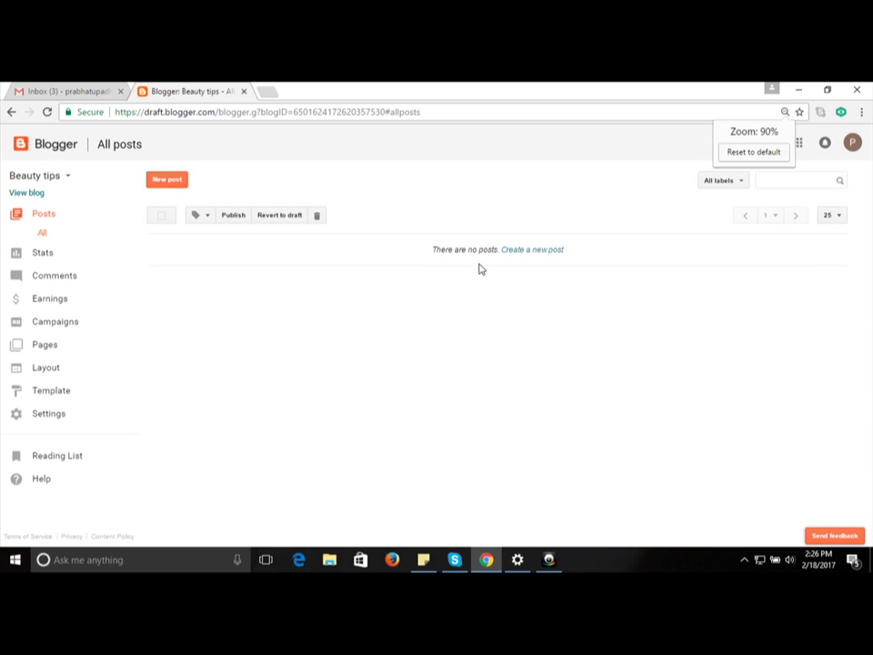
{"action": "left_click", "coordinate": [530, 255]}
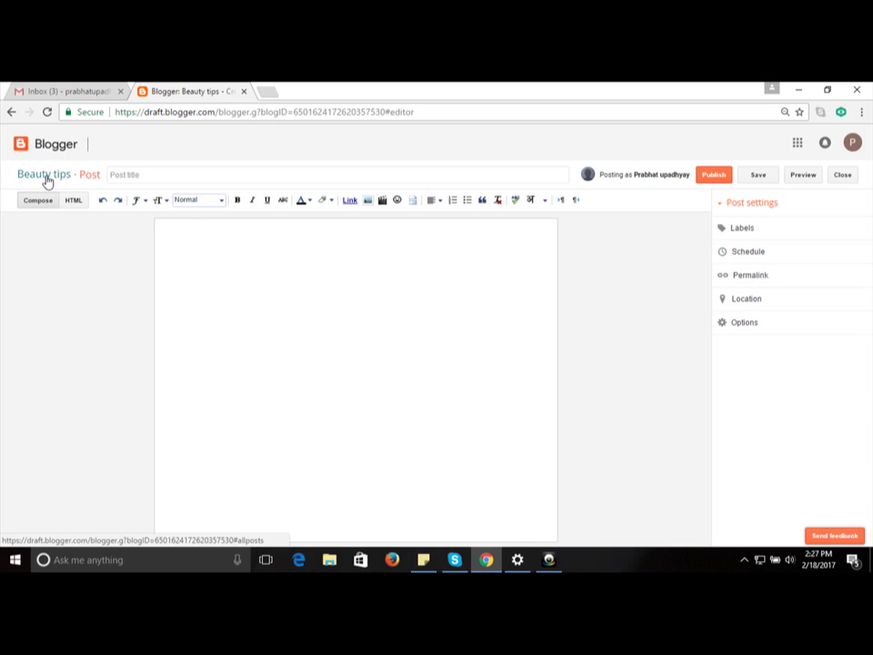
{"action": "left_click", "coordinate": [148, 172]}
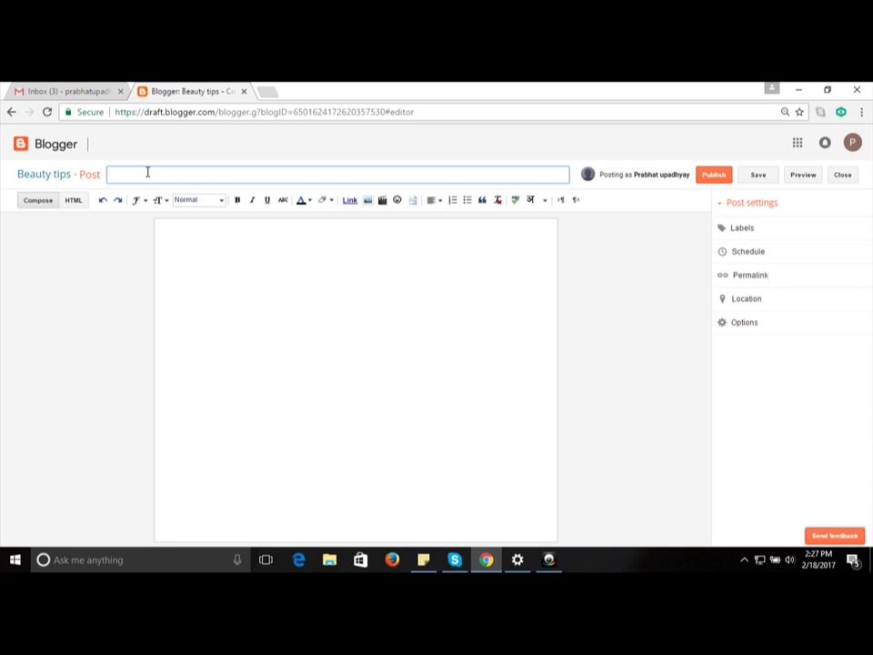
{"action": "type", "text": "U"}
{"action": "type", "text": "emo"}
{"action": "type", "text": "n"}
Write "Lemon : lemons can redce pimples" as the body text of the post
{"action": "left_click", "coordinate": [163, 232]}
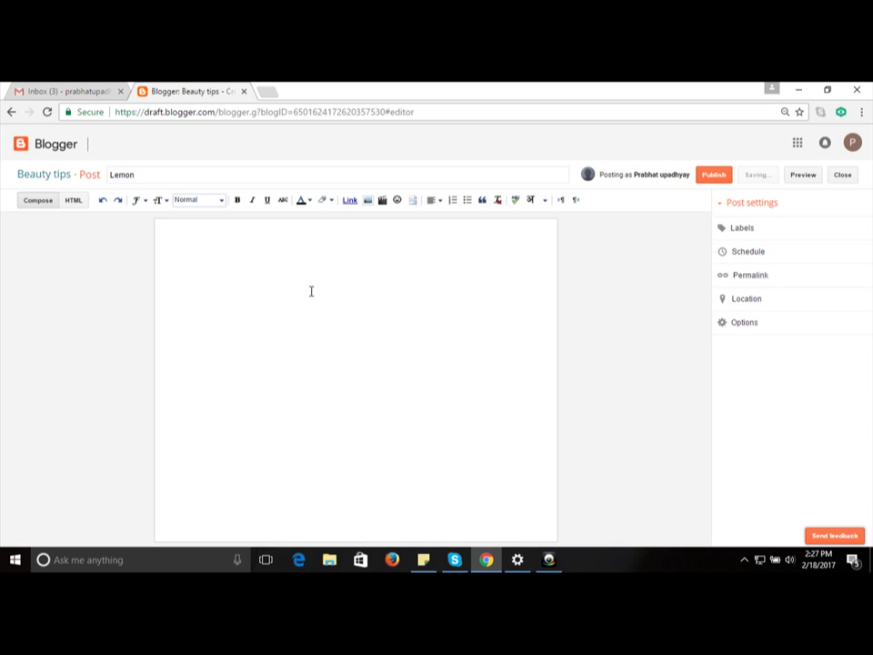
{"action": "type", "text": "Lemon"}
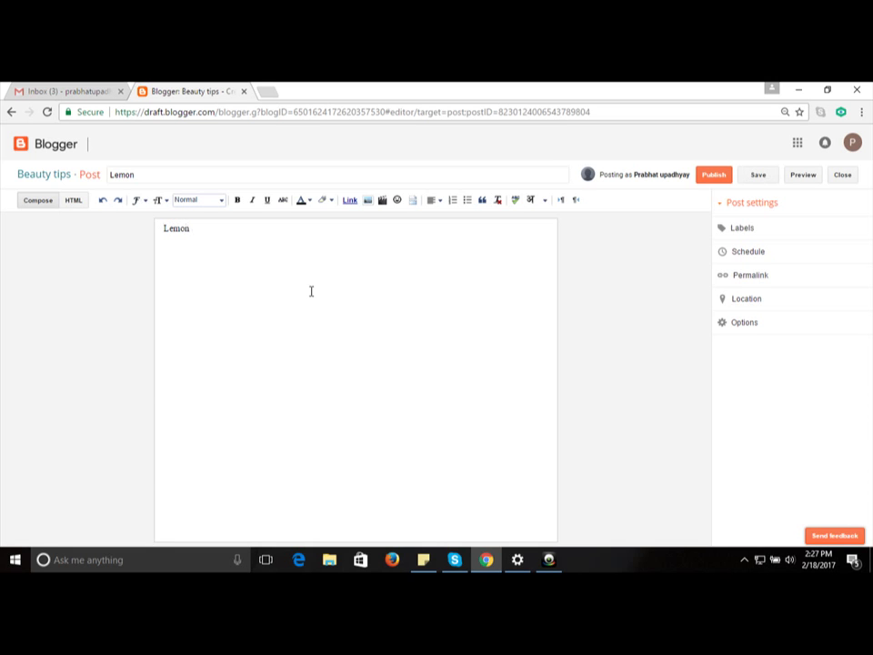
{"action": "type", "text": " :"}
{"action": "type", "text": "lemons can redu"}
{"action": "key", "text": "BackSpace"}
{"action": "type", "text": "ce p"}
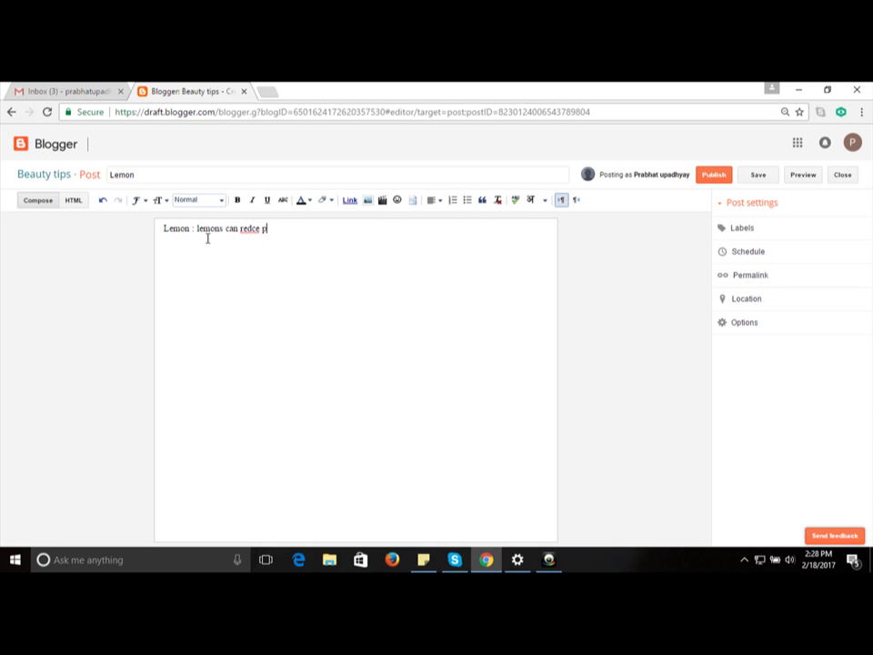
{"action": "type", "text": "imples"}
{"action": "key", "text": "Return"}
{"action": "left_click", "coordinate": [346, 237]}
Publish the Lemon post and decline sharing it on Google+
{"action": "left_click", "coordinate": [711, 184]}
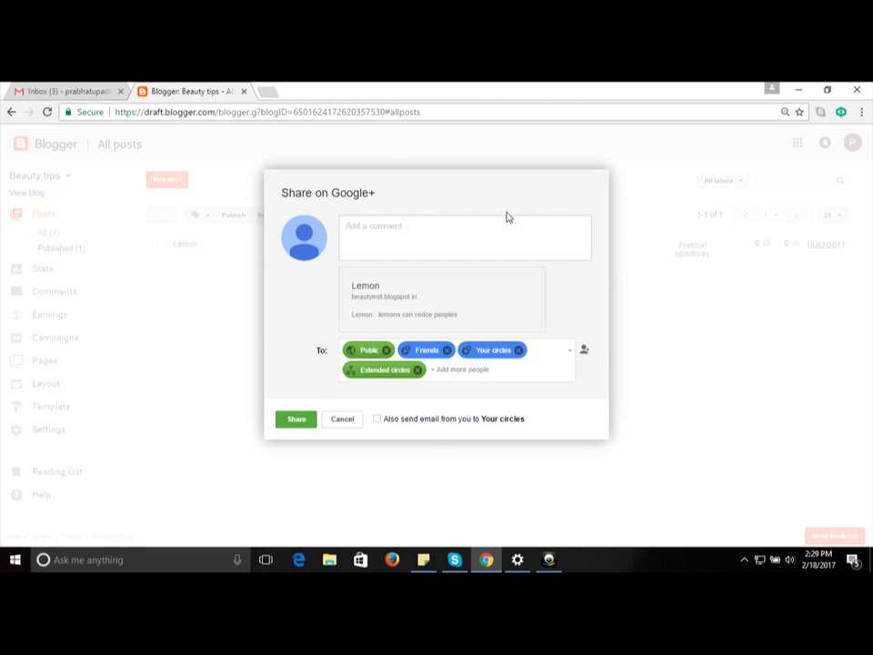
{"action": "left_click", "coordinate": [526, 237]}
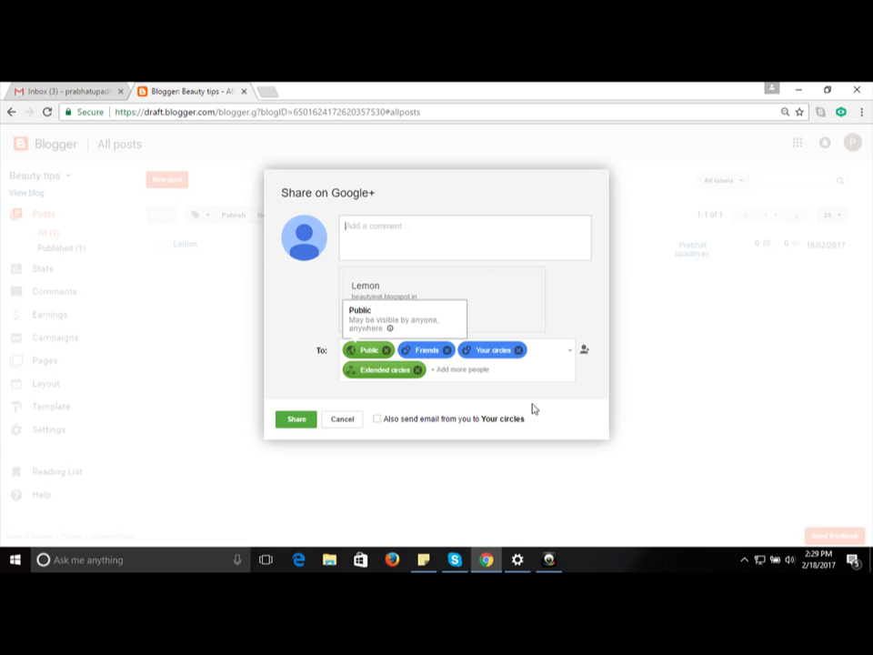
{"action": "left_click", "coordinate": [343, 420]}
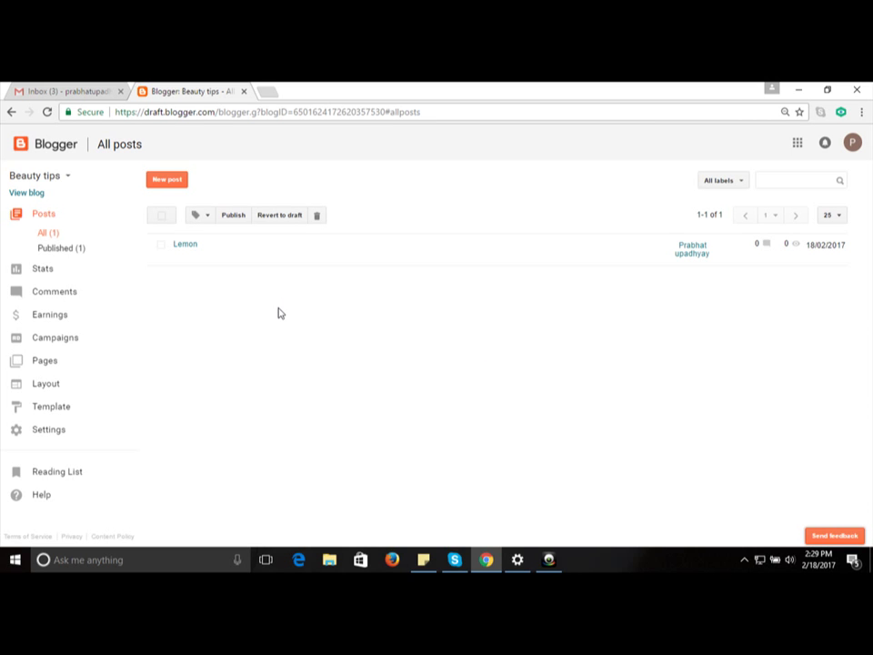
Look over the Lemon post in the post list and examine the blog's overview stats
{"action": "key", "text": "ctrl+plus"}
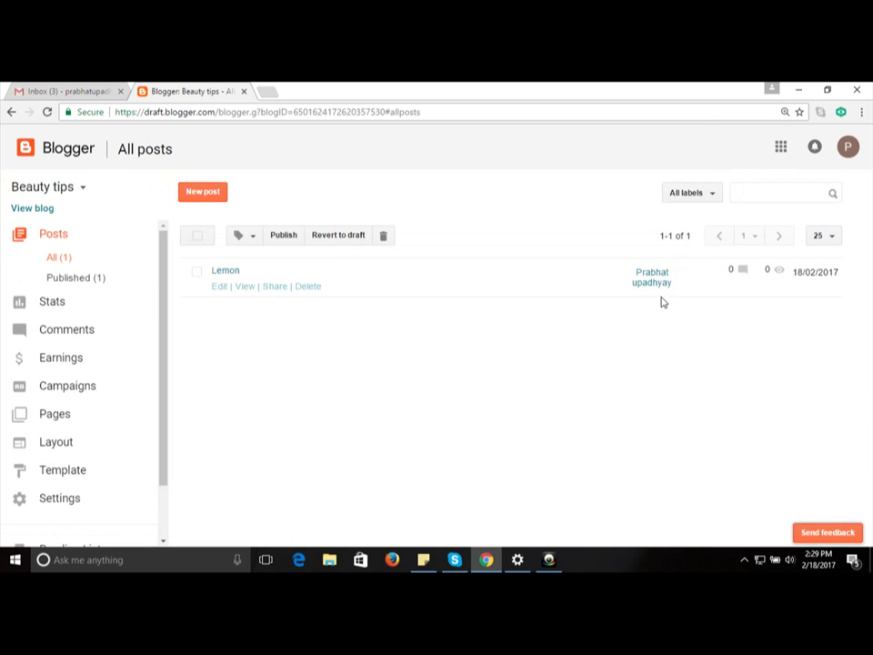
{"action": "left_click", "coordinate": [773, 288]}
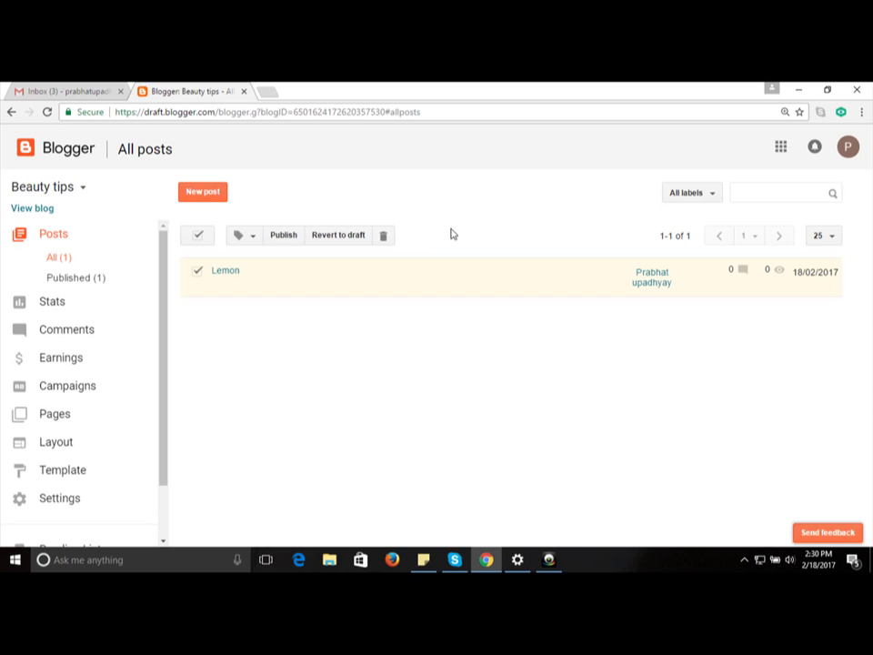
{"action": "mouse_move", "coordinate": [188, 276]}
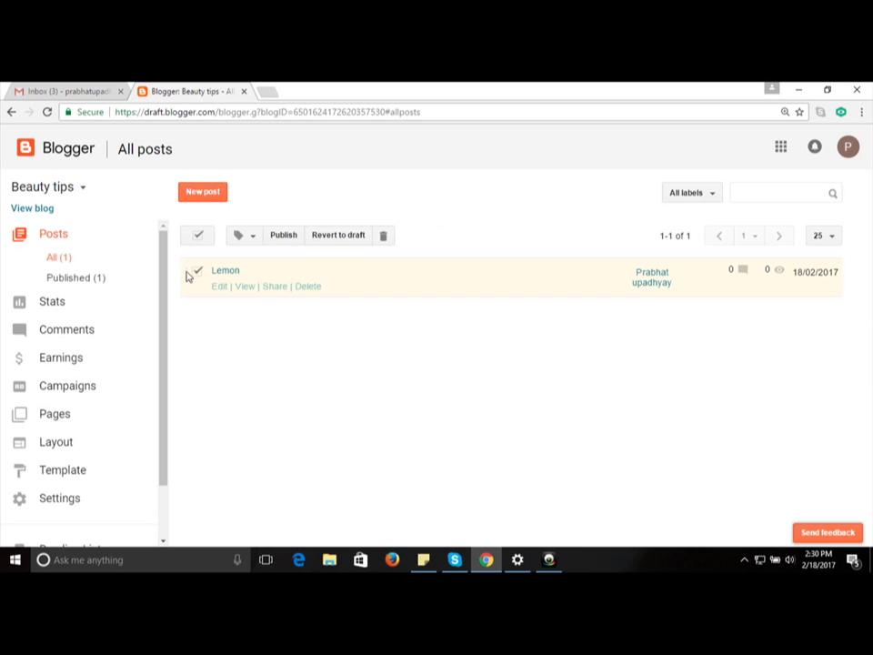
{"action": "left_click", "coordinate": [54, 303]}
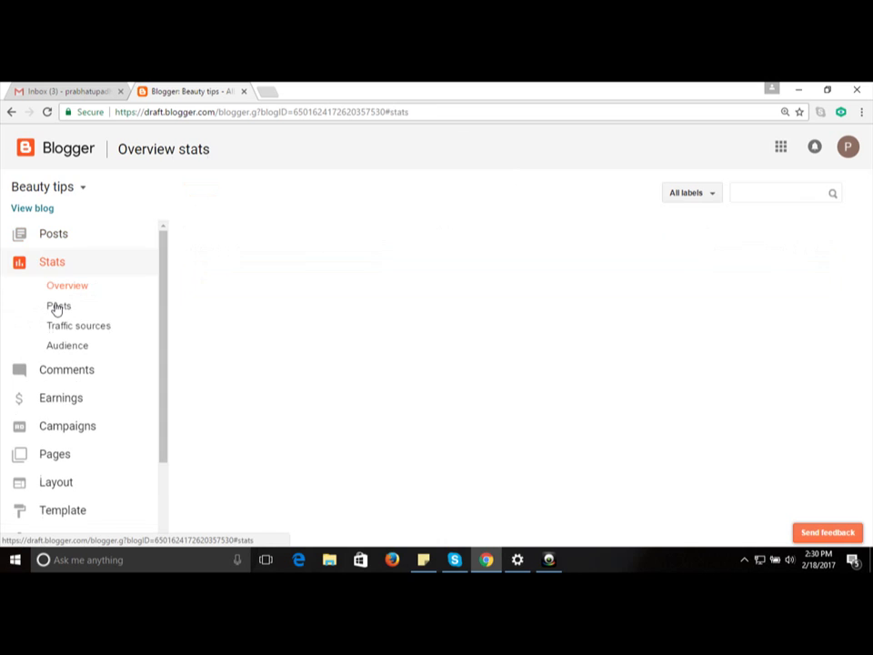
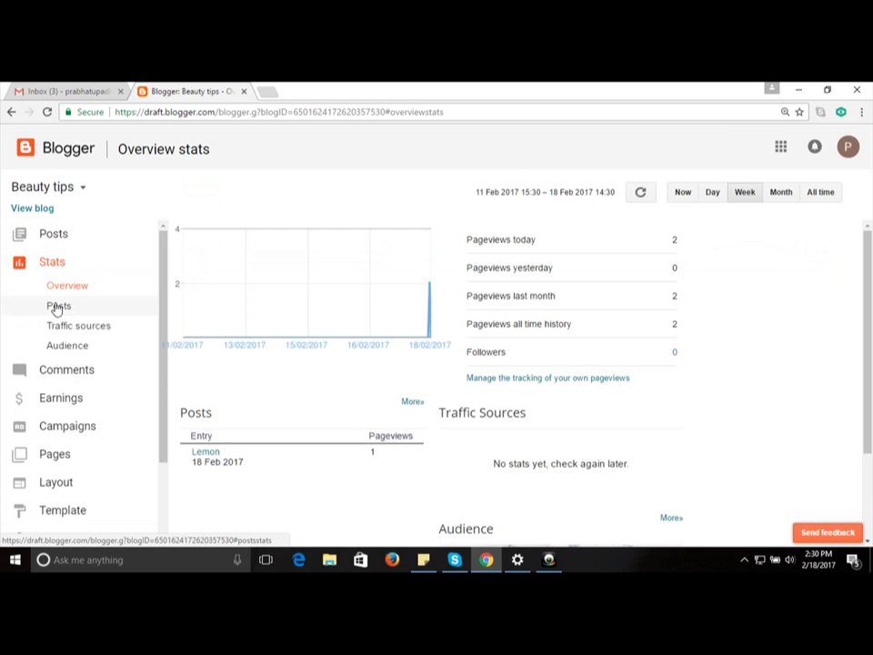
{"action": "mouse_move", "coordinate": [579, 393]}
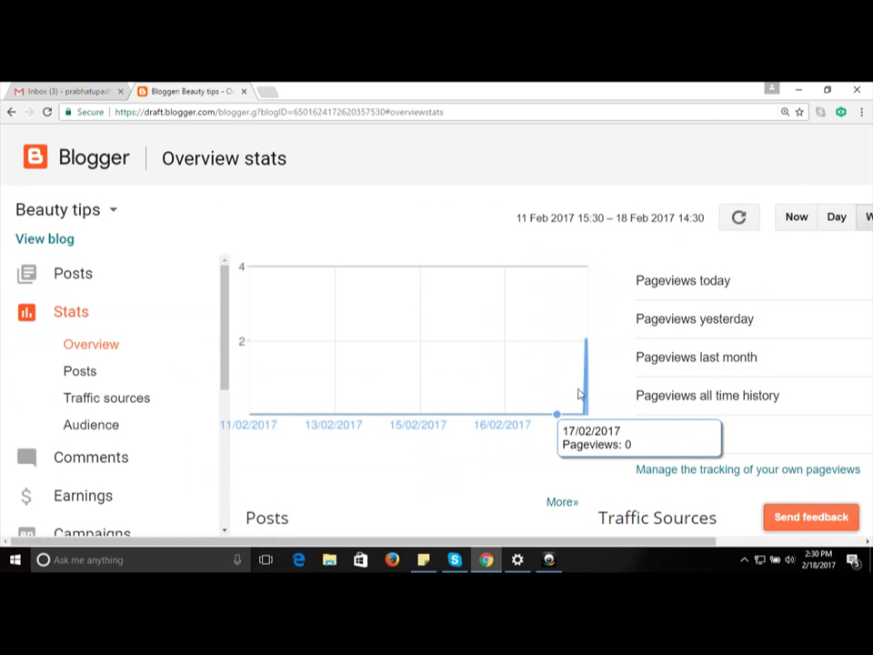
{"action": "left_click_drag", "start_coordinate": [653, 542], "coordinate": [816, 546]}
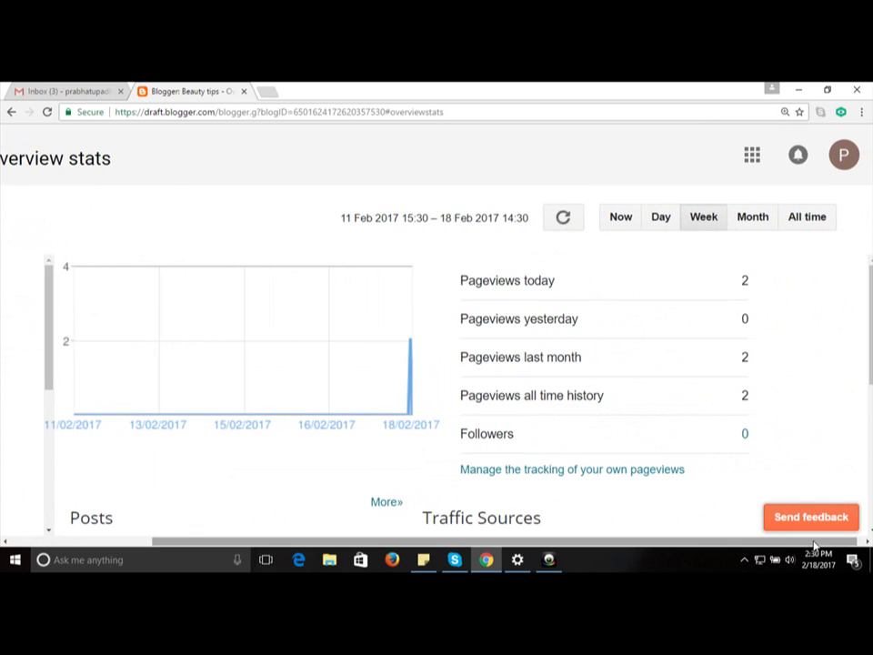
Examine the setting for tracking your own pageviews and return to the overview stats
{"action": "left_click", "coordinate": [618, 470]}
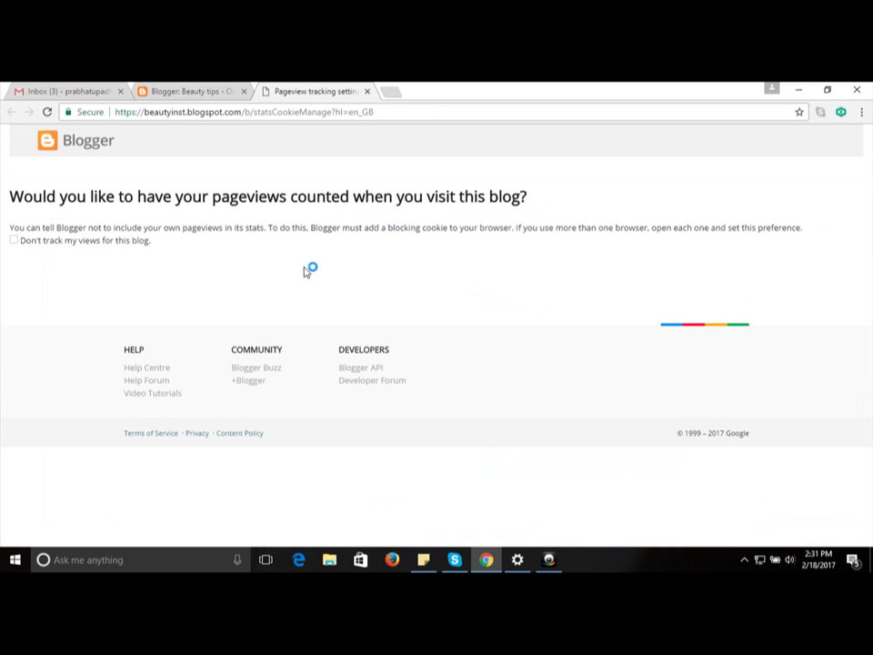
{"action": "left_click", "coordinate": [12, 241]}
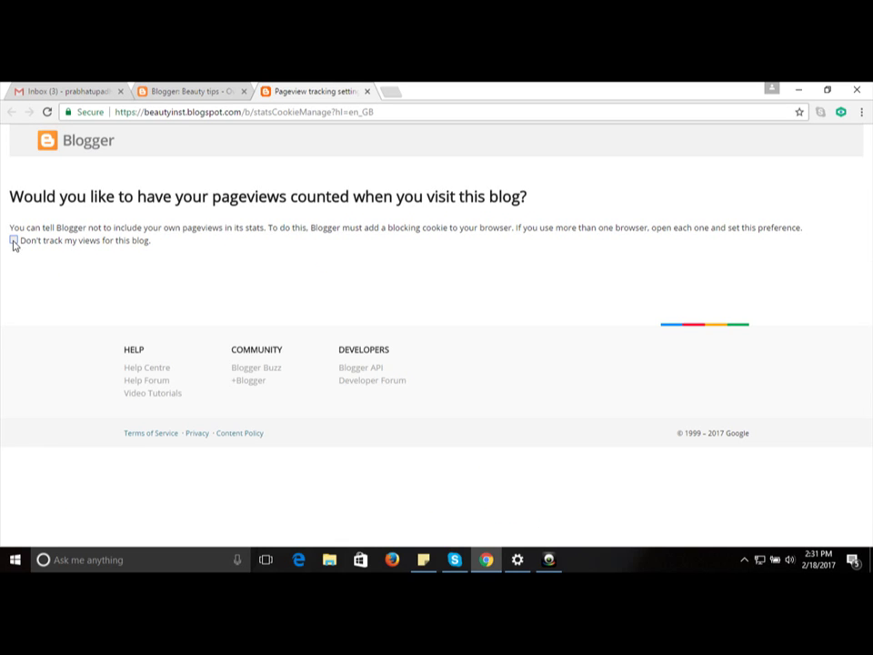
{"action": "left_click", "coordinate": [367, 92]}
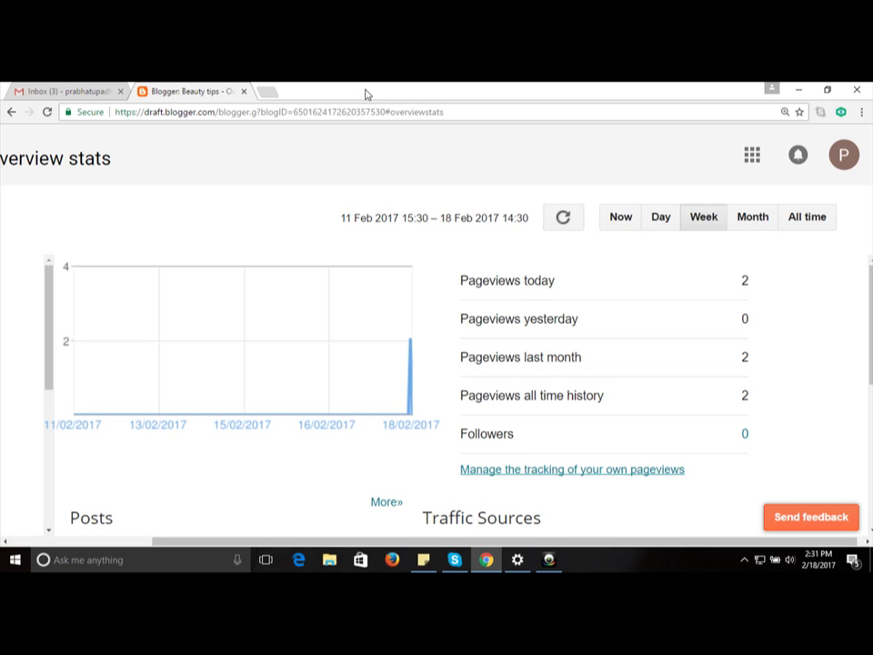
{"action": "key", "text": "ctrl+minus"}
{"action": "key", "text": "ctrl+minus"}
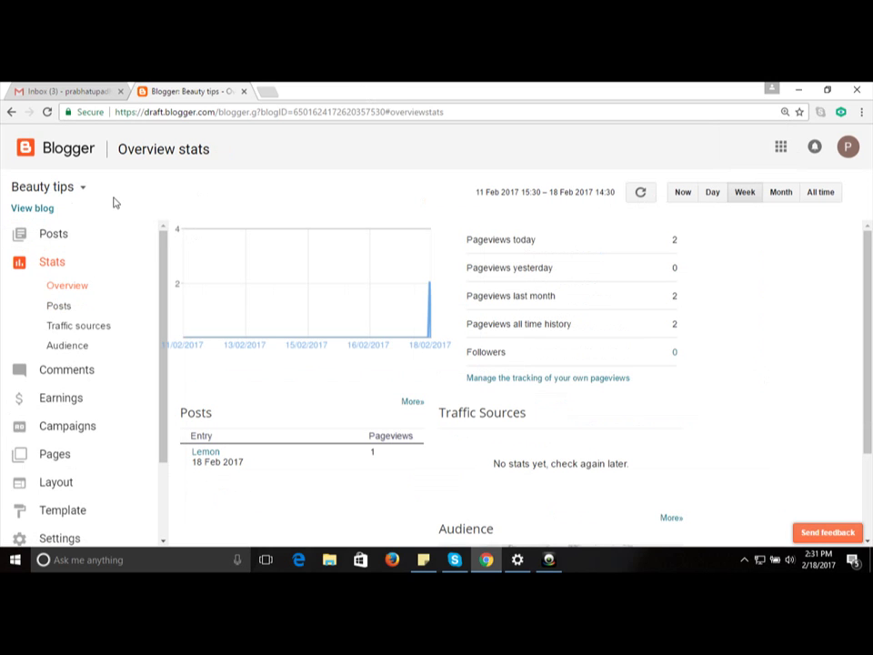
View the live Beauty tips blog with its published post and return to the blog's dashboard
{"action": "left_click", "coordinate": [31, 209]}
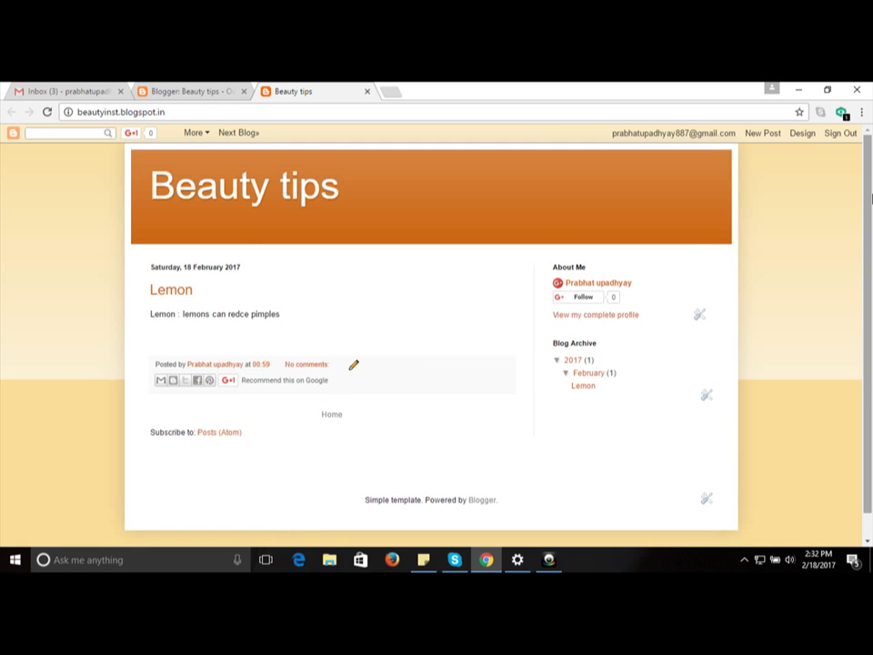
{"action": "left_click", "coordinate": [562, 285]}
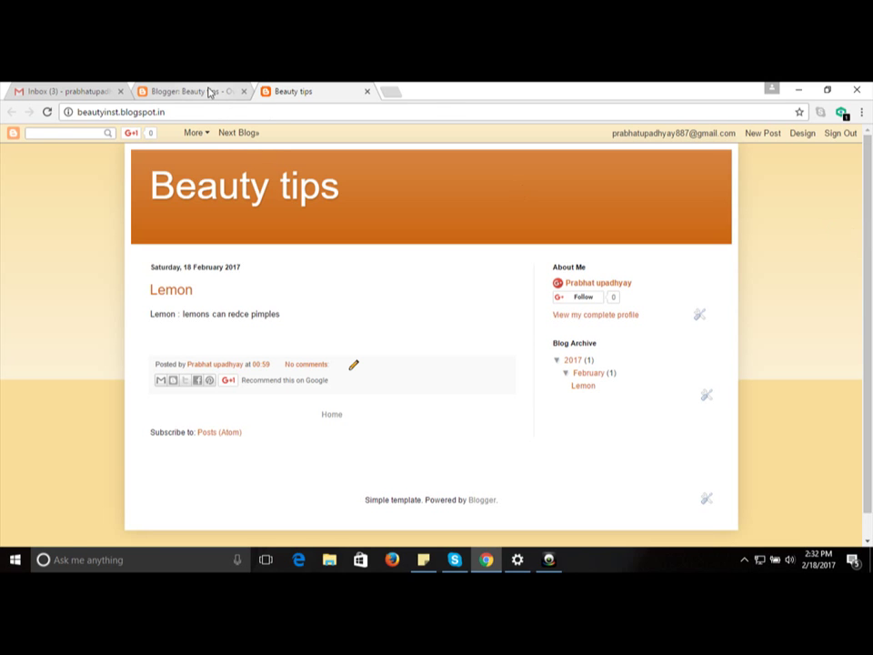
{"action": "left_click", "coordinate": [208, 91]}
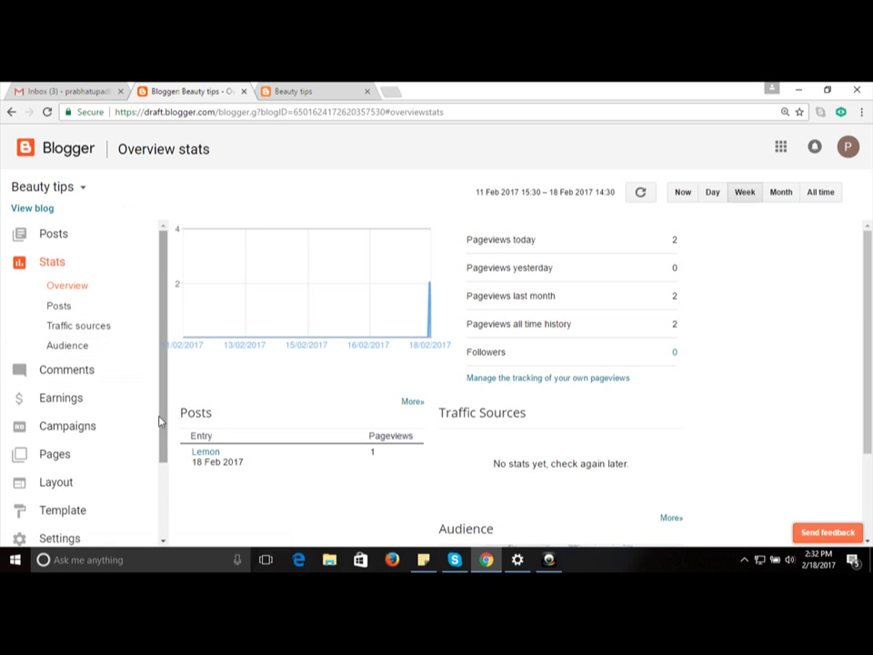
Delete the Beauty tips blog through its Other settings without downloading a copy
{"action": "left_click_drag", "start_coordinate": [165, 427], "coordinate": [172, 536]}
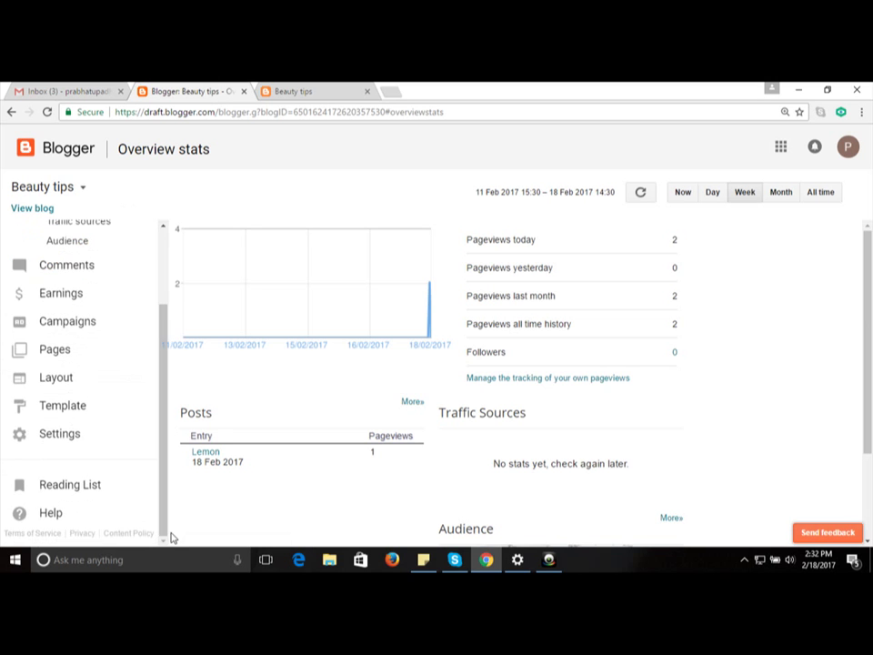
{"action": "left_click", "coordinate": [65, 439]}
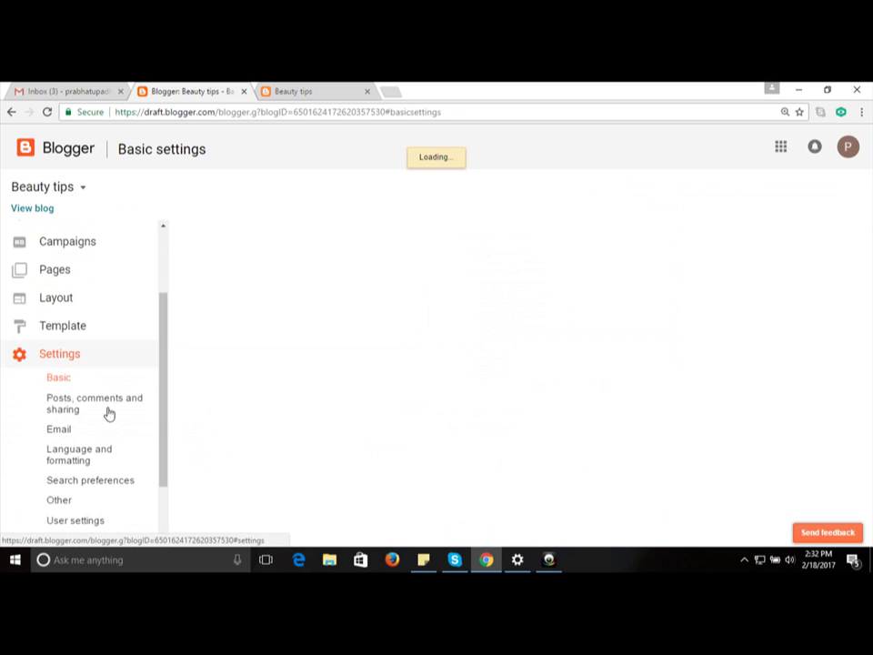
{"action": "left_click_drag", "start_coordinate": [162, 431], "coordinate": [164, 477]}
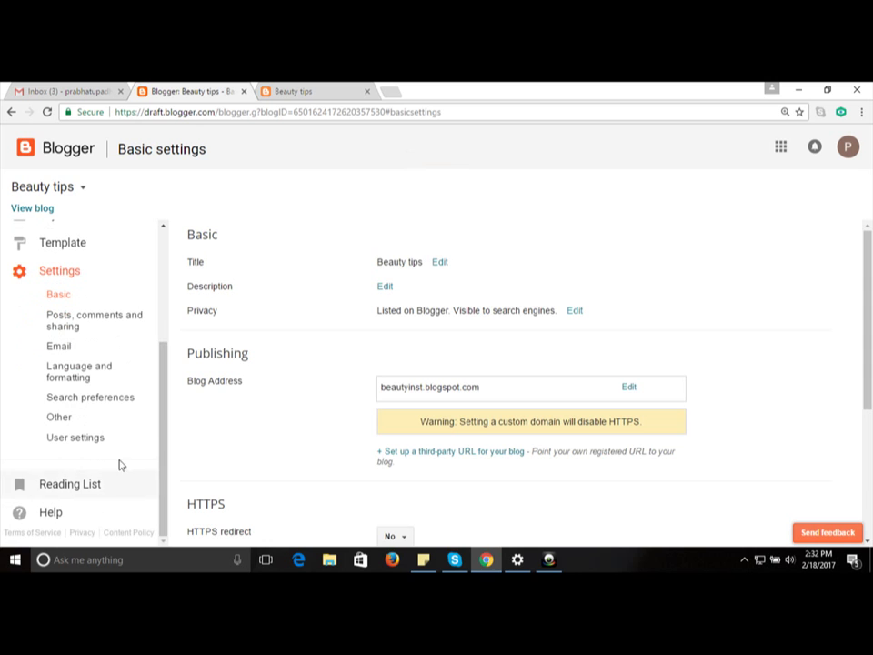
{"action": "left_click", "coordinate": [73, 421]}
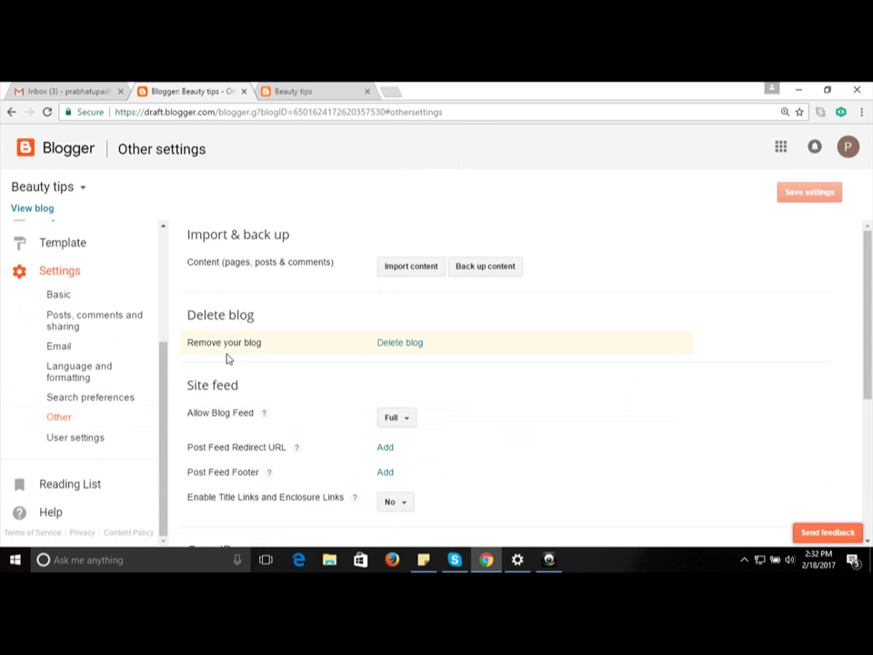
{"action": "left_click", "coordinate": [391, 344]}
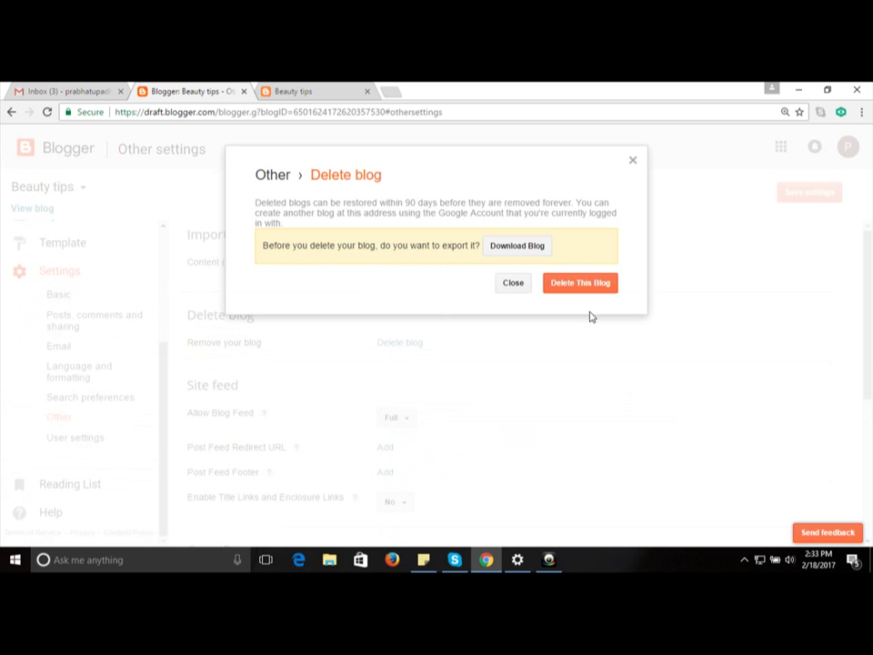
{"action": "left_click", "coordinate": [590, 287]}
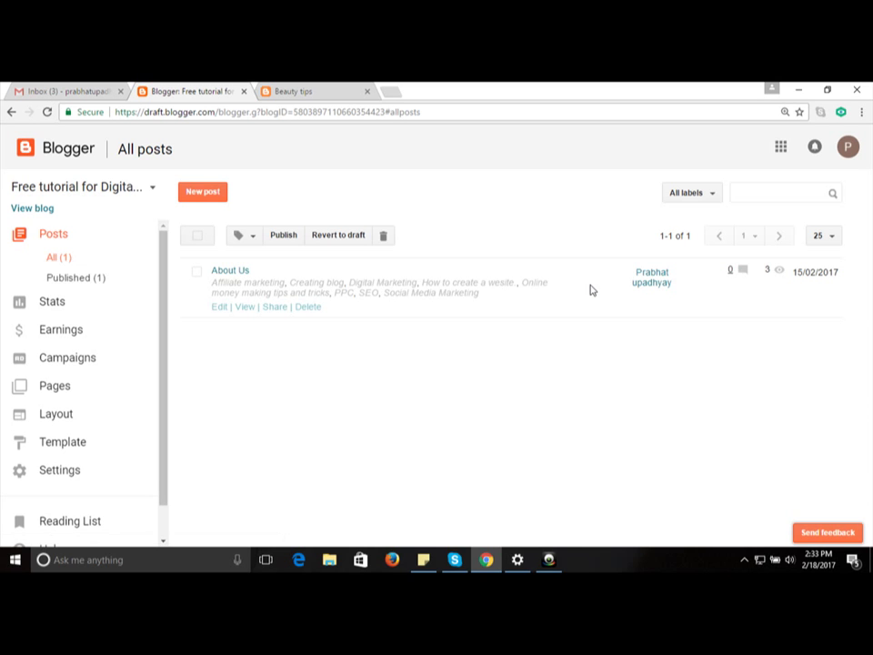
Open Beauty tips among the deleted blogs and permanently delete it
{"action": "left_click", "coordinate": [155, 191]}
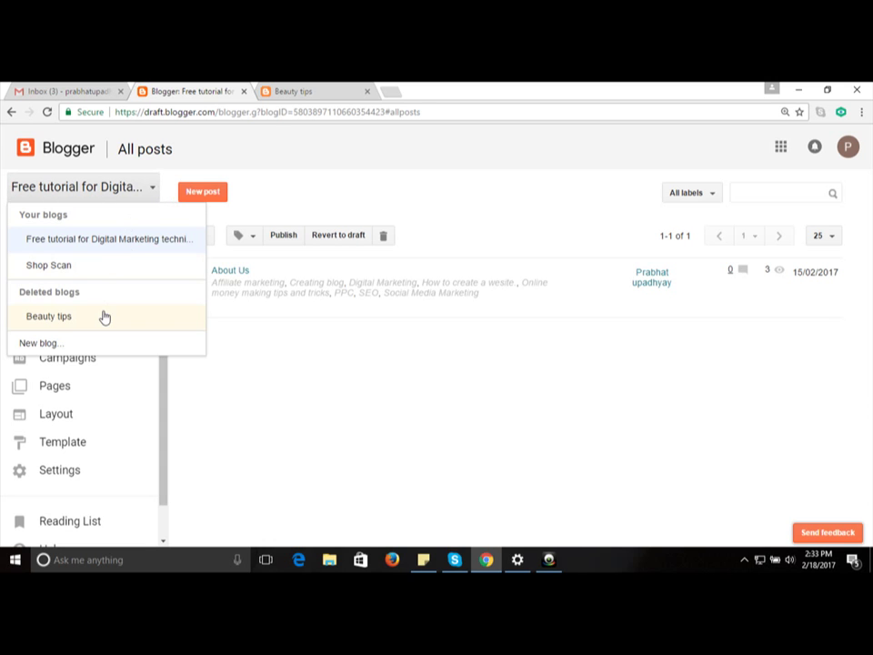
{"action": "left_click", "coordinate": [63, 322]}
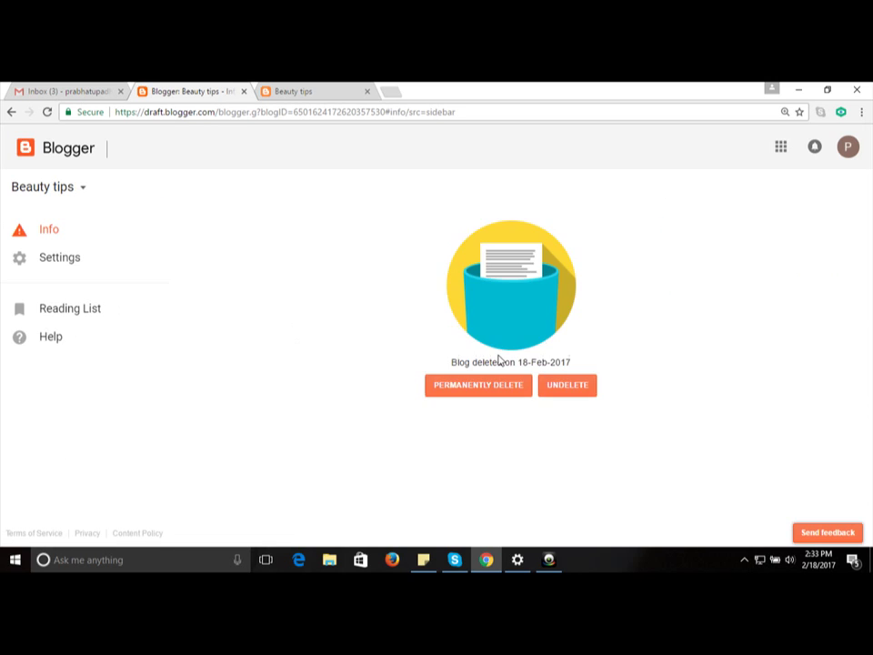
{"action": "left_click", "coordinate": [487, 389]}
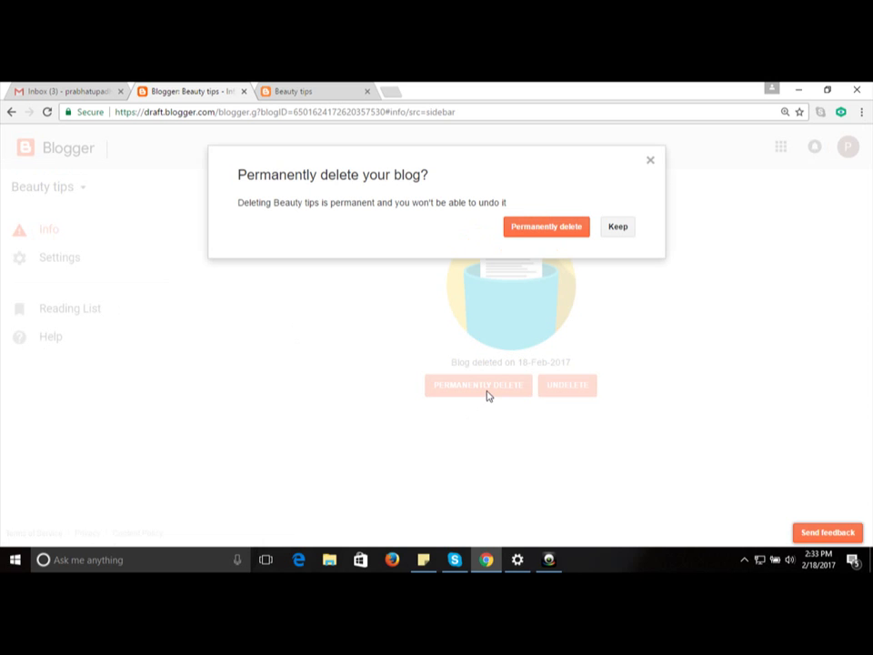
{"action": "left_click", "coordinate": [565, 233]}
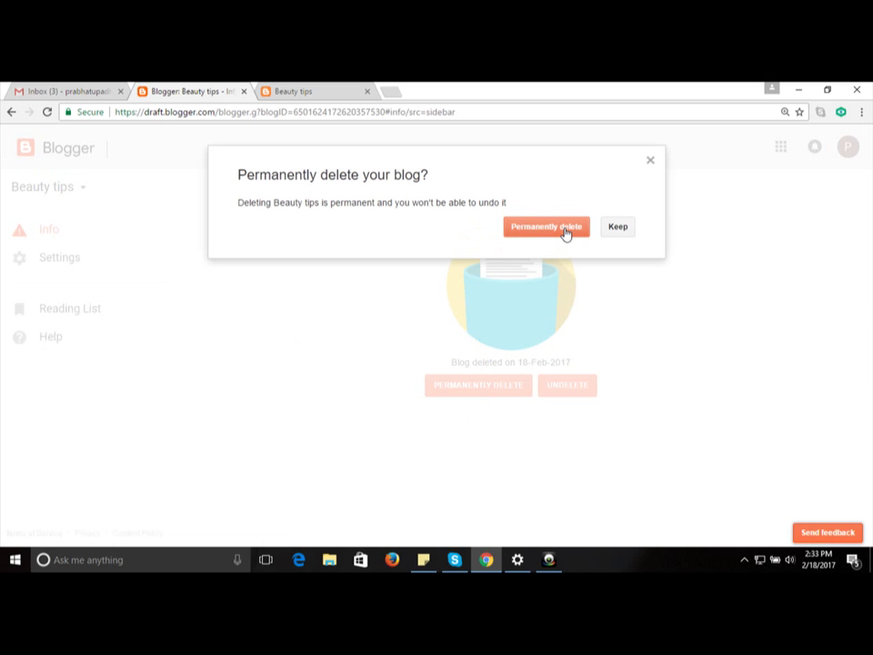